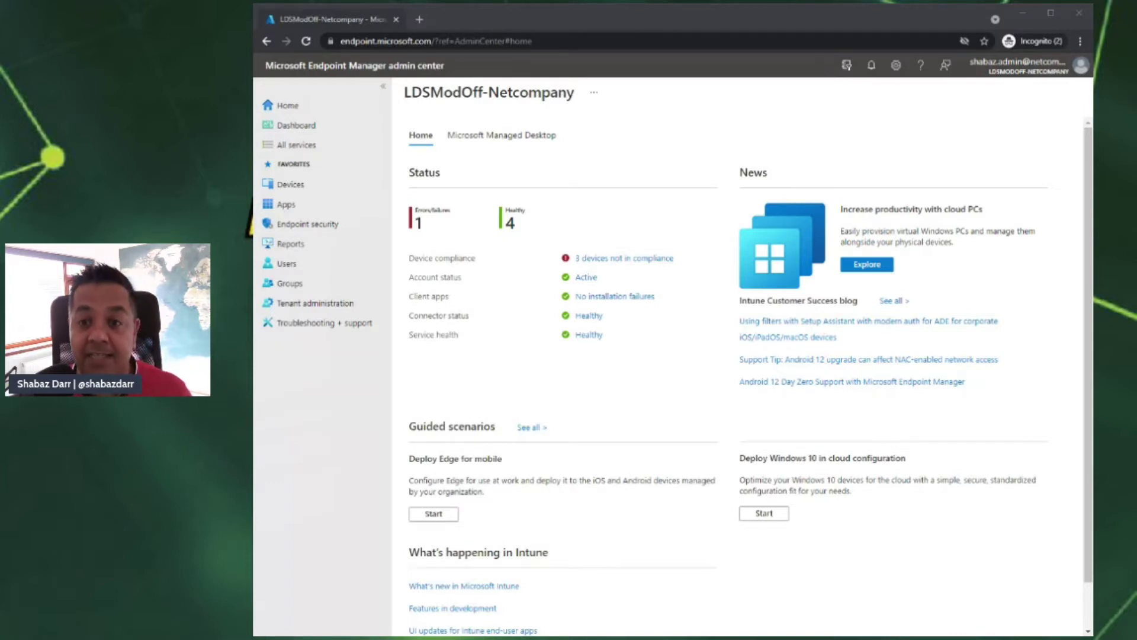
# Step: Go to Reports > Endpoint analytics to see the overview score of 86 against baseline 50
pyautogui.click(302, 247)
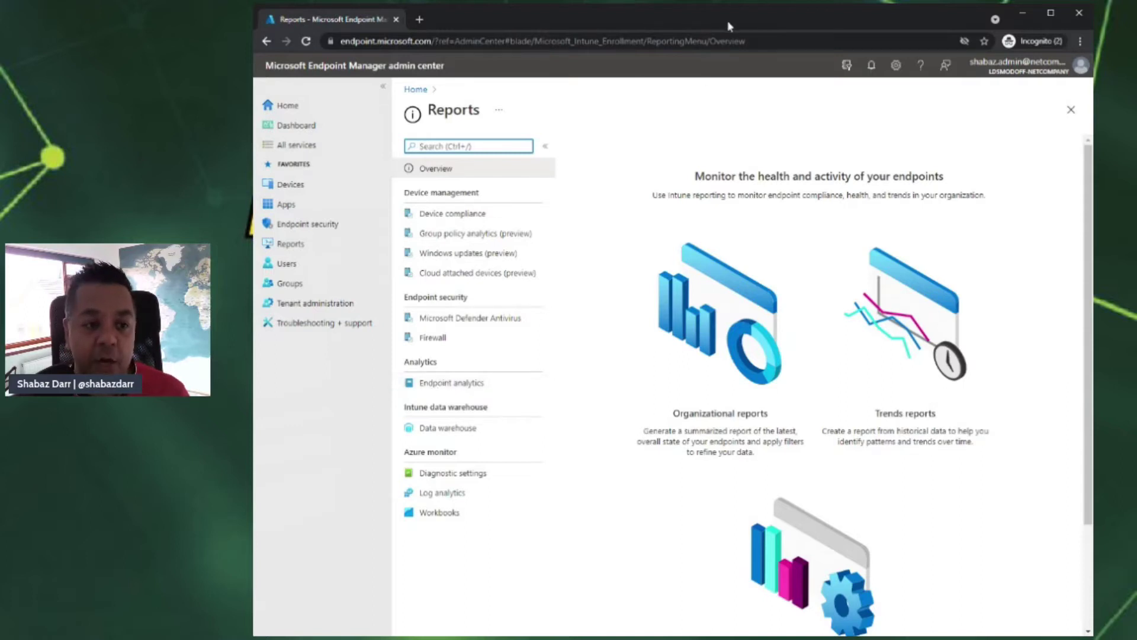
pyautogui.click(455, 384)
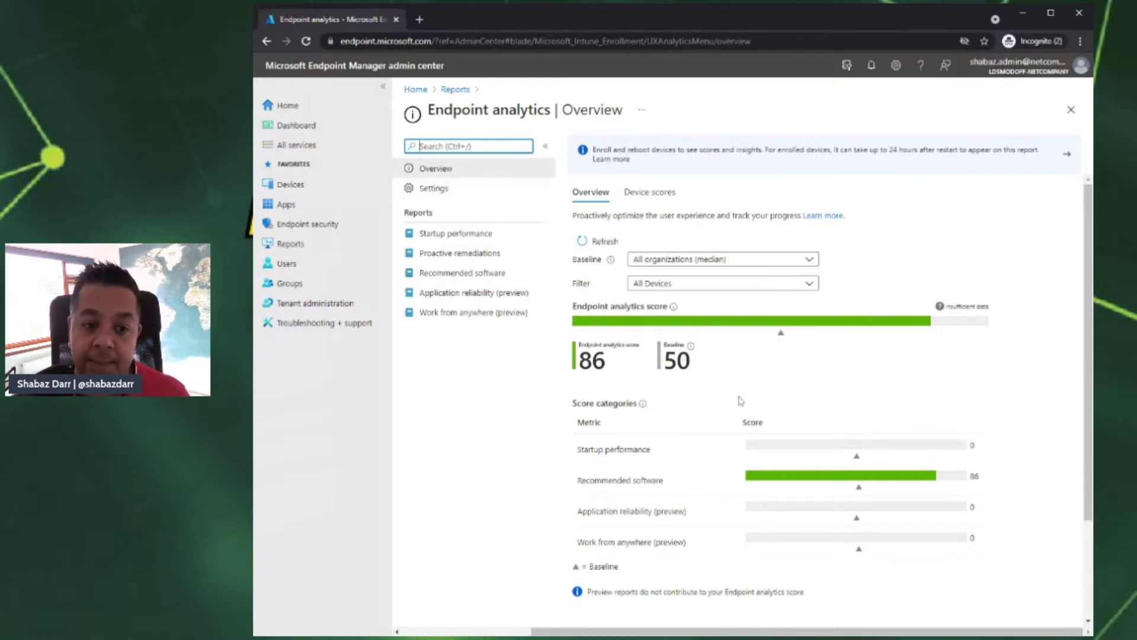
pyautogui.scroll(-1, 744, 402)
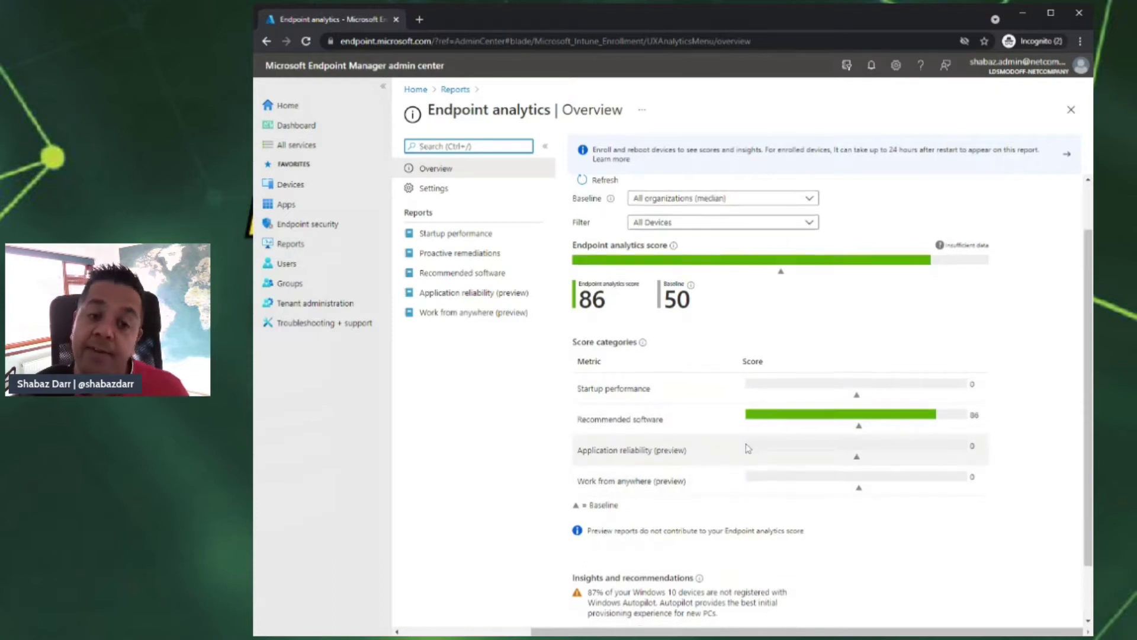
pyautogui.scroll(1, 750, 450)
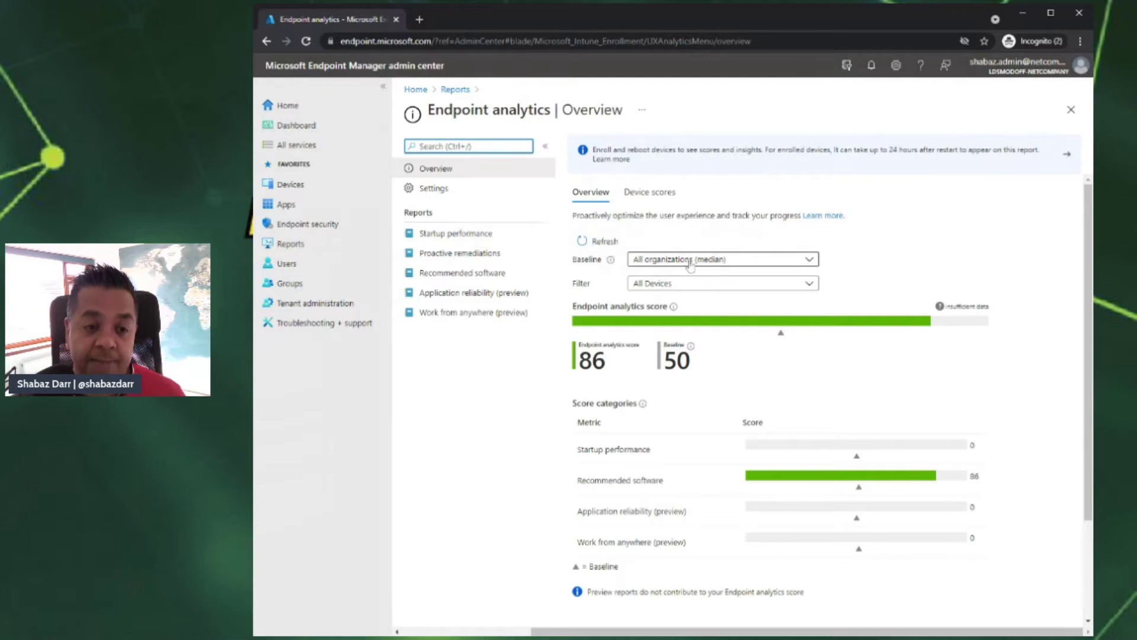
pyautogui.moveTo(612, 260)
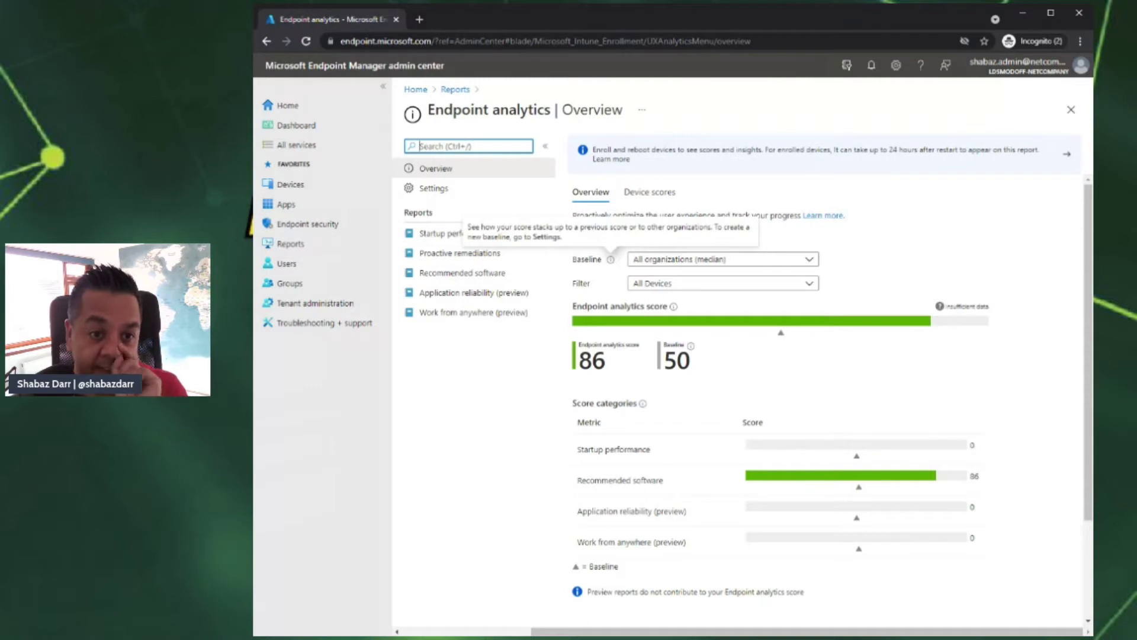
pyautogui.click(809, 283)
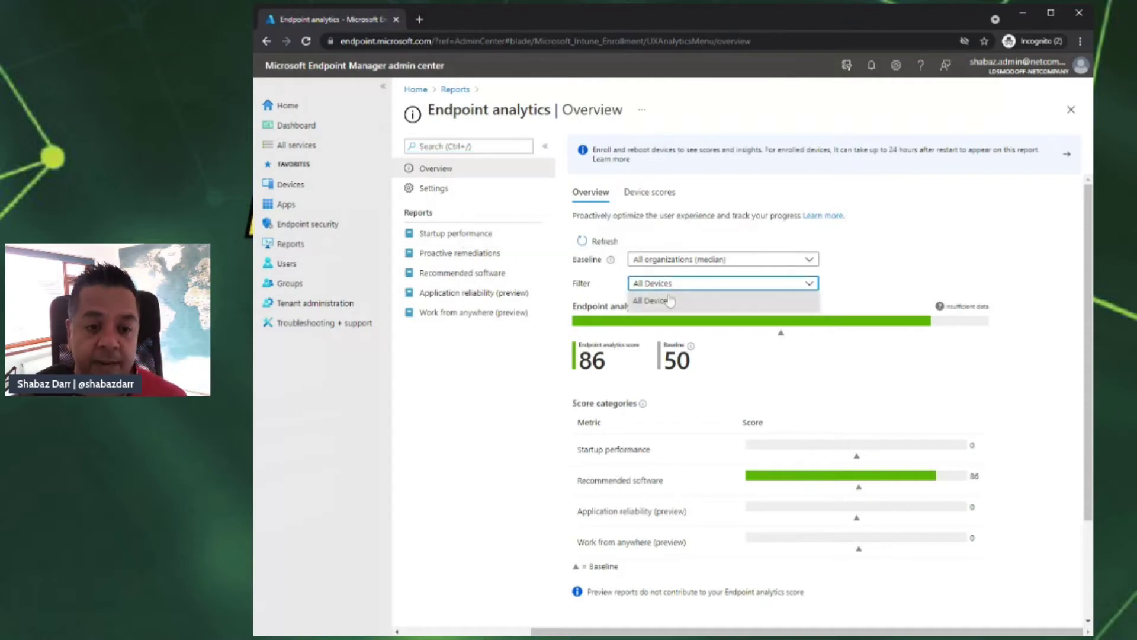
pyautogui.click(829, 276)
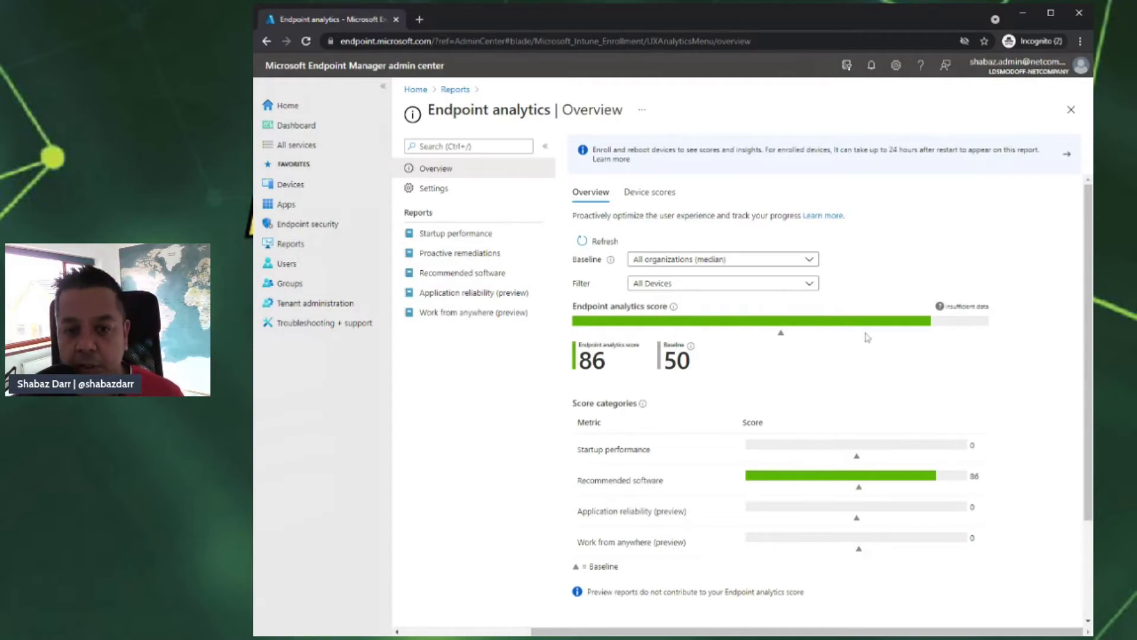
# Step: Scroll past Insights and recommendations and show the Endpoint analytics Settings with its data connections
pyautogui.scroll(-1, 870, 339)
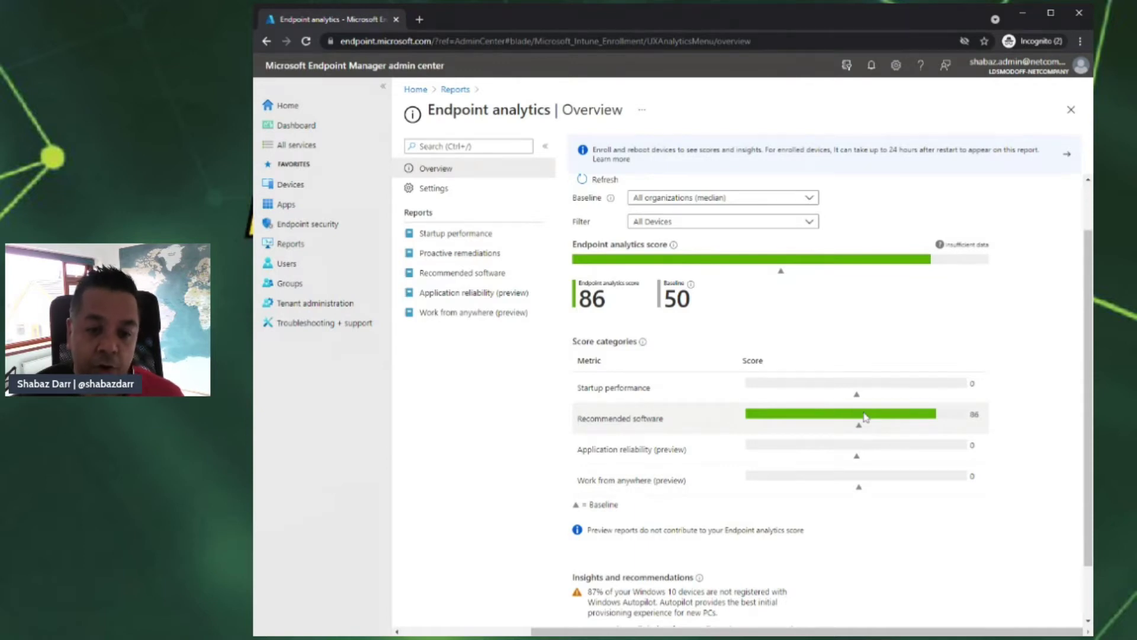
pyautogui.scroll(-1, 862, 417)
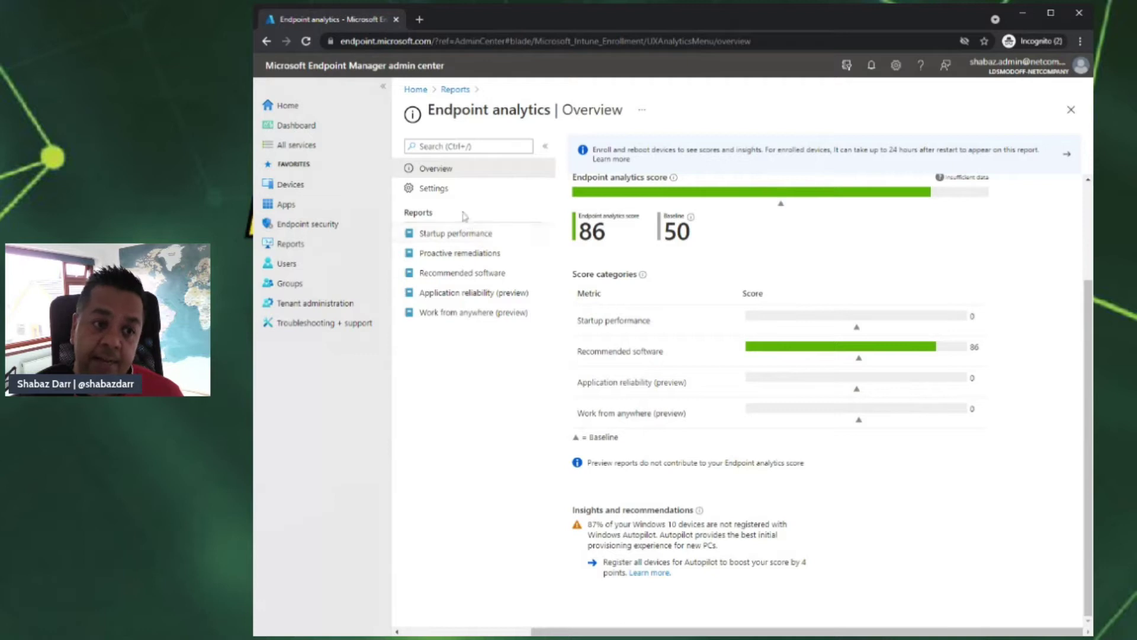
pyautogui.click(434, 188)
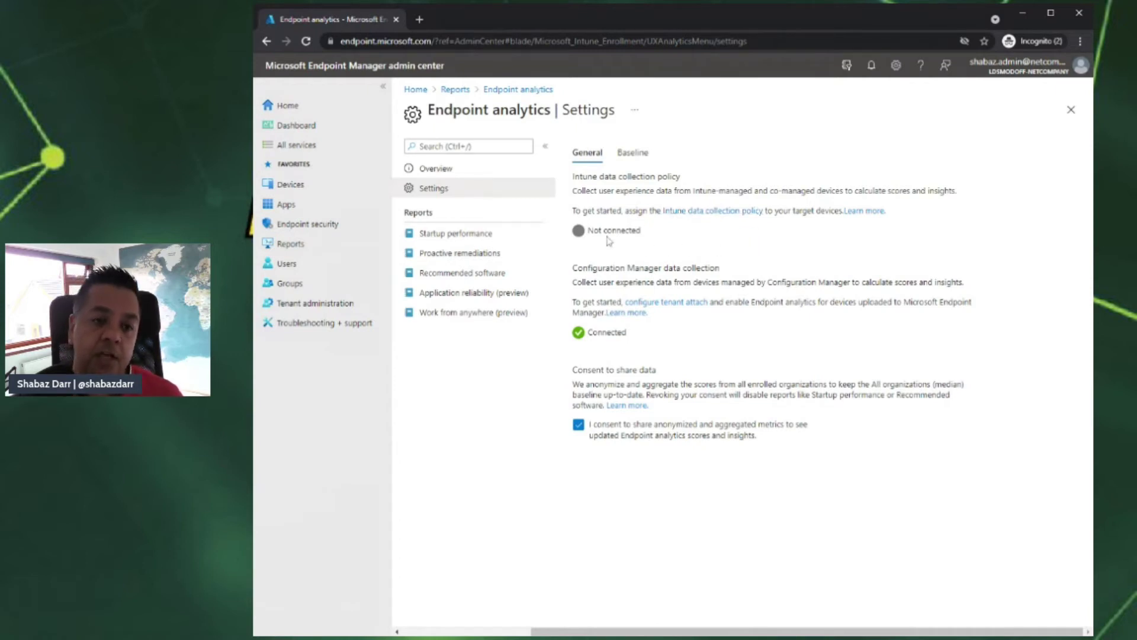
# Step: Show the Baseline tab and try the regression threshold slider, leaving it at 10
pyautogui.click(645, 166)
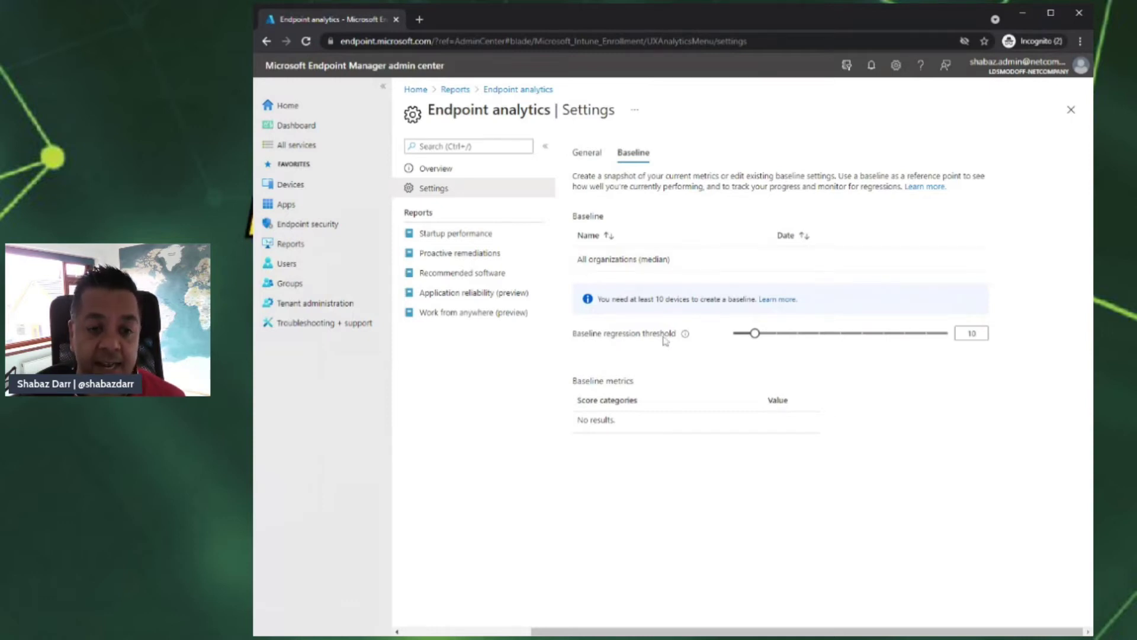
pyautogui.moveTo(685, 335)
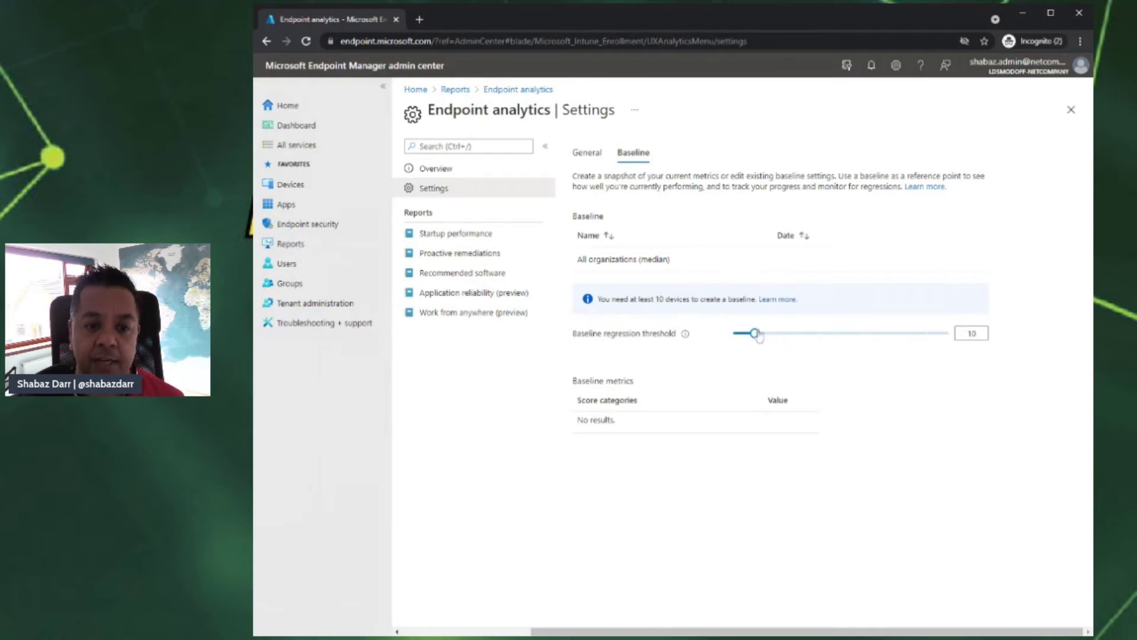
pyautogui.moveTo(762, 334)
pyautogui.mouseDown()
pyautogui.moveTo(822, 339)
pyautogui.moveTo(755, 344)
pyautogui.mouseUp()
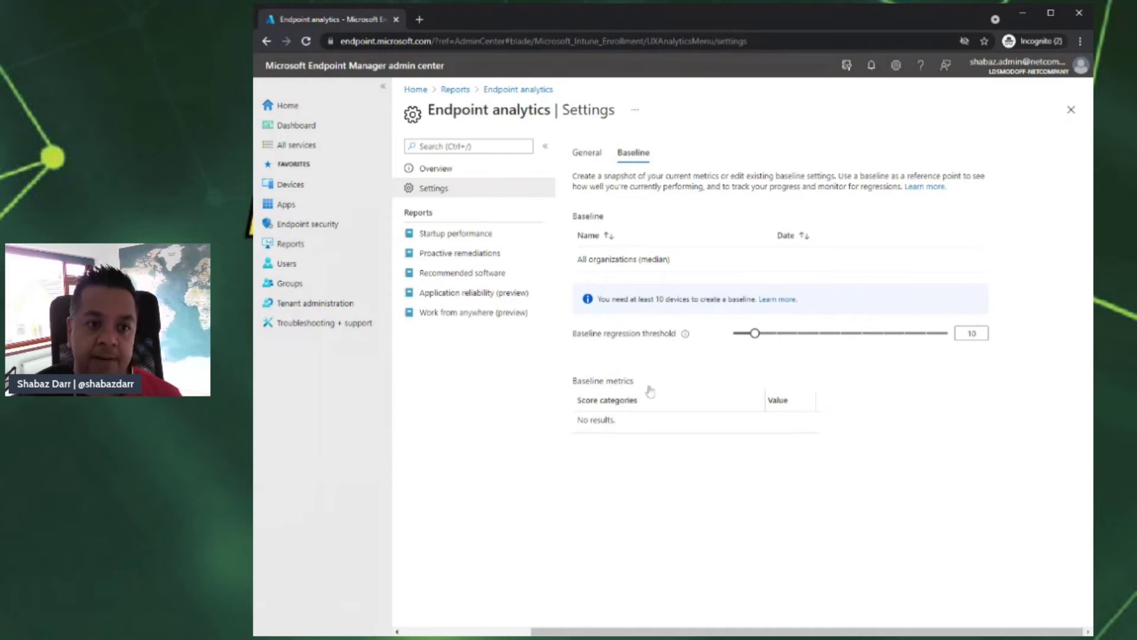
# Step: Open the Startup performance report, showing a startup score of 0 against baseline 50
pyautogui.click(468, 236)
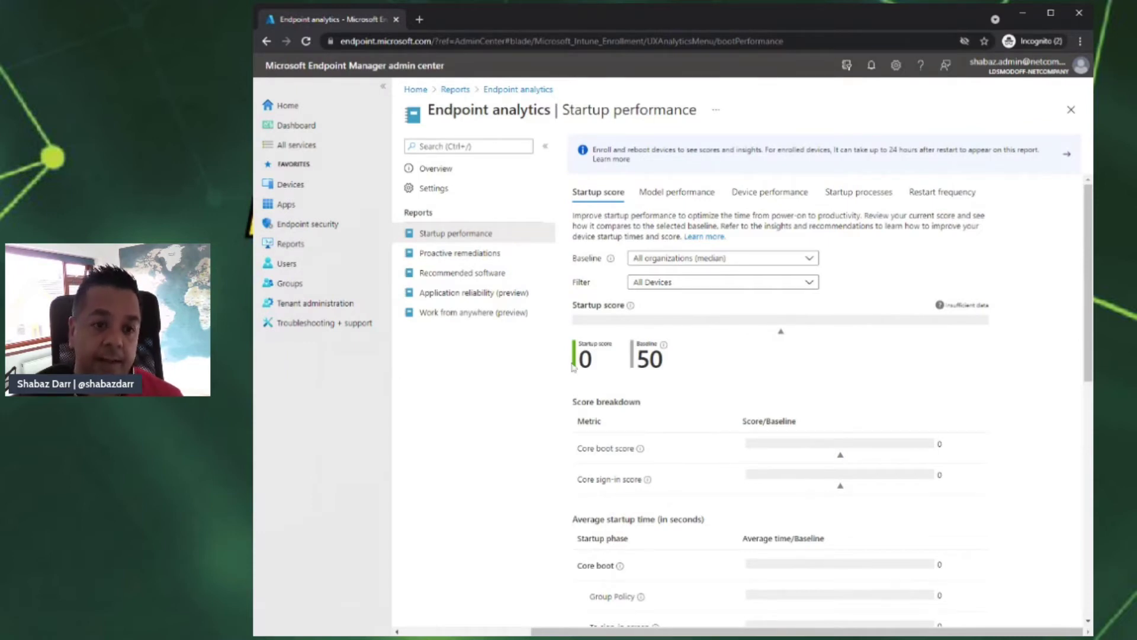
pyautogui.scroll(-1, 812, 418)
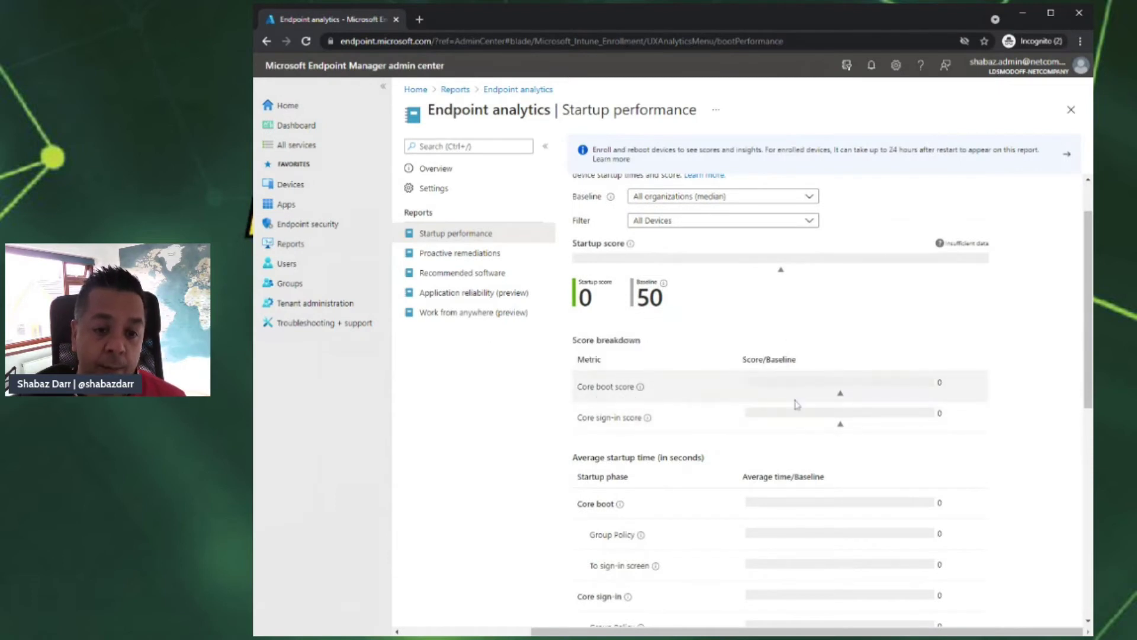
pyautogui.moveTo(642, 393)
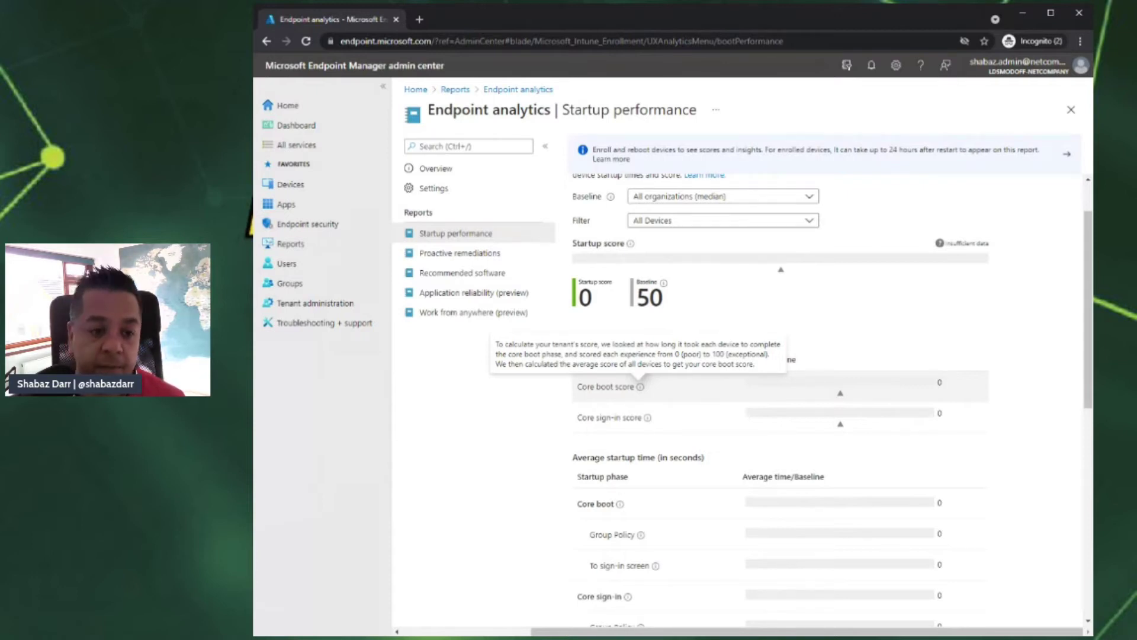
pyautogui.moveTo(649, 421)
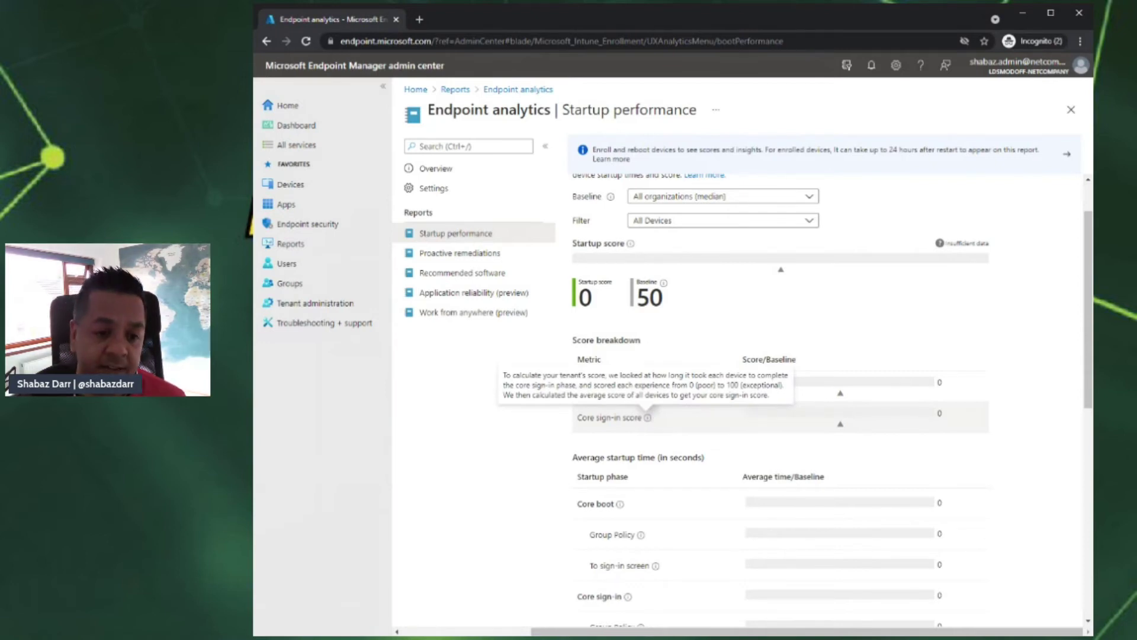
# Step: Scroll down past average startup times to the Score trends chart, then back up
pyautogui.scroll(-1, 702, 453)
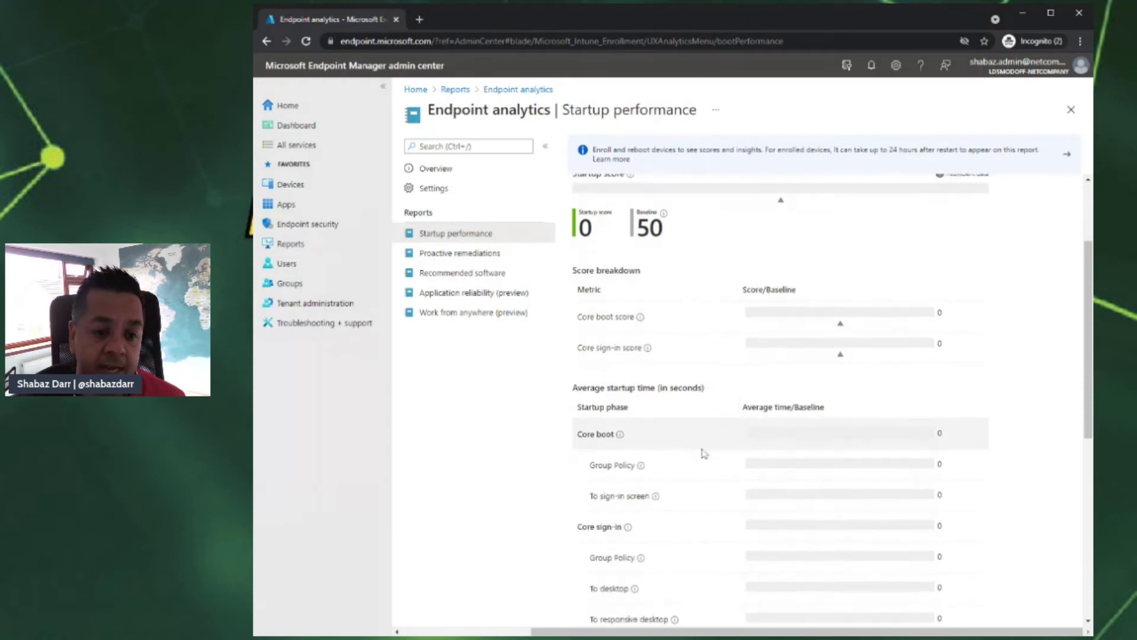
pyautogui.scroll(-1, 703, 453)
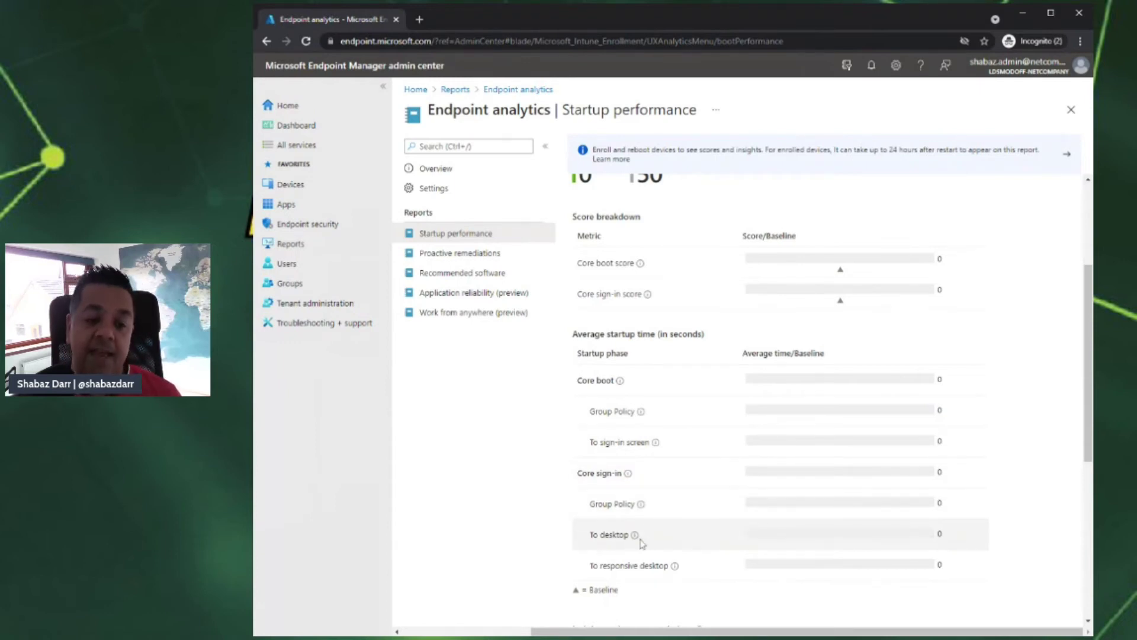
pyautogui.scroll(-1, 641, 542)
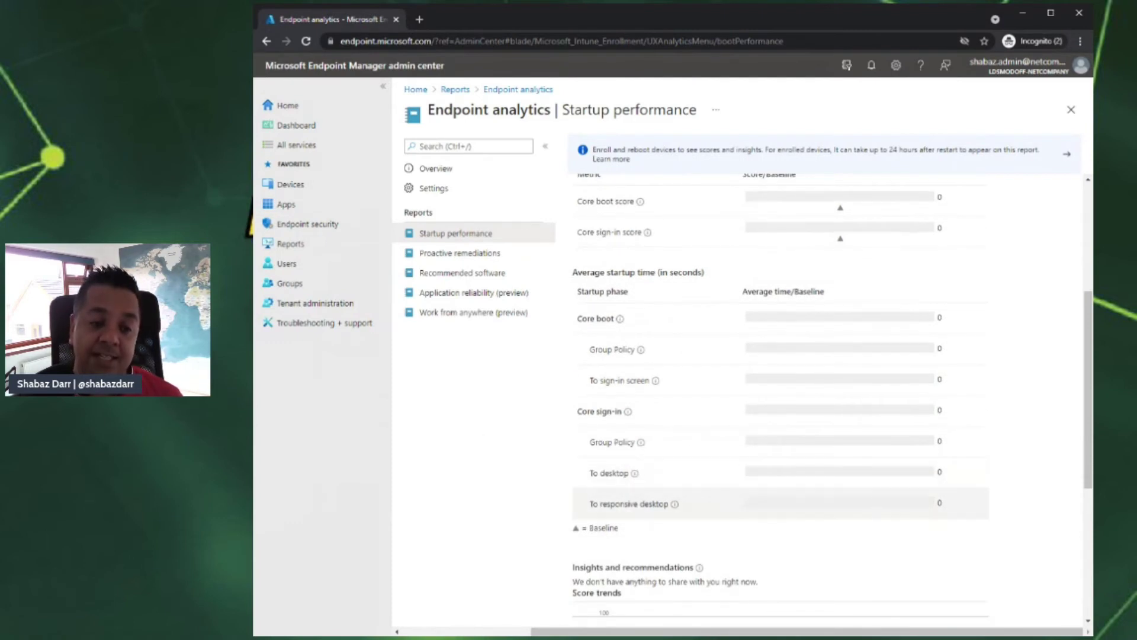
pyautogui.moveTo(674, 508)
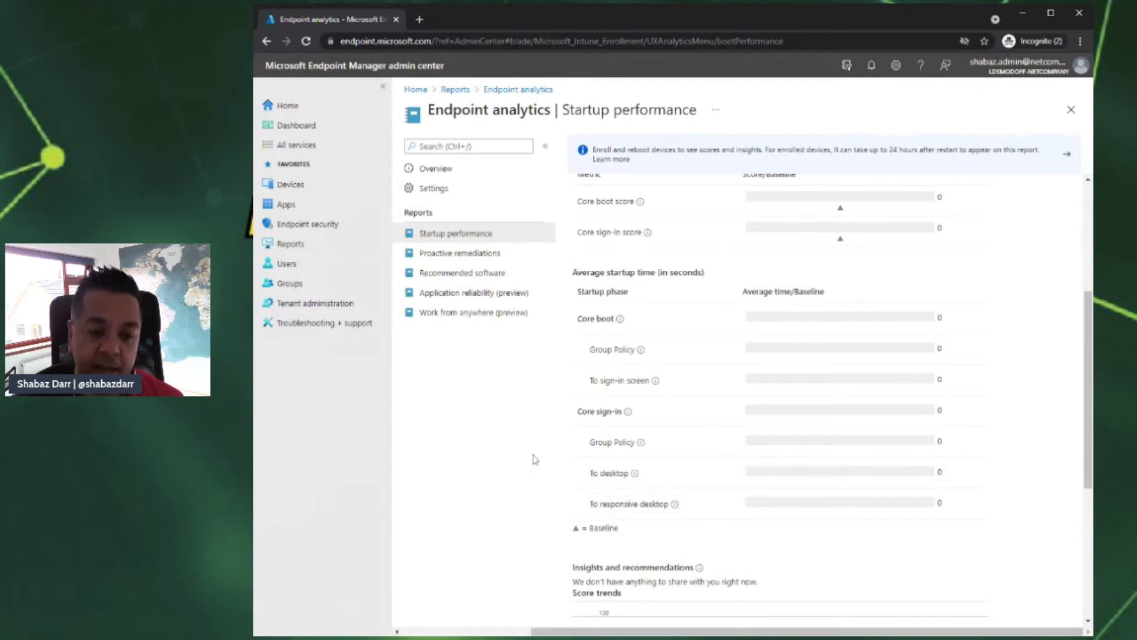
pyautogui.scroll(-1, 638, 501)
pyautogui.scroll(-4, 651, 466)
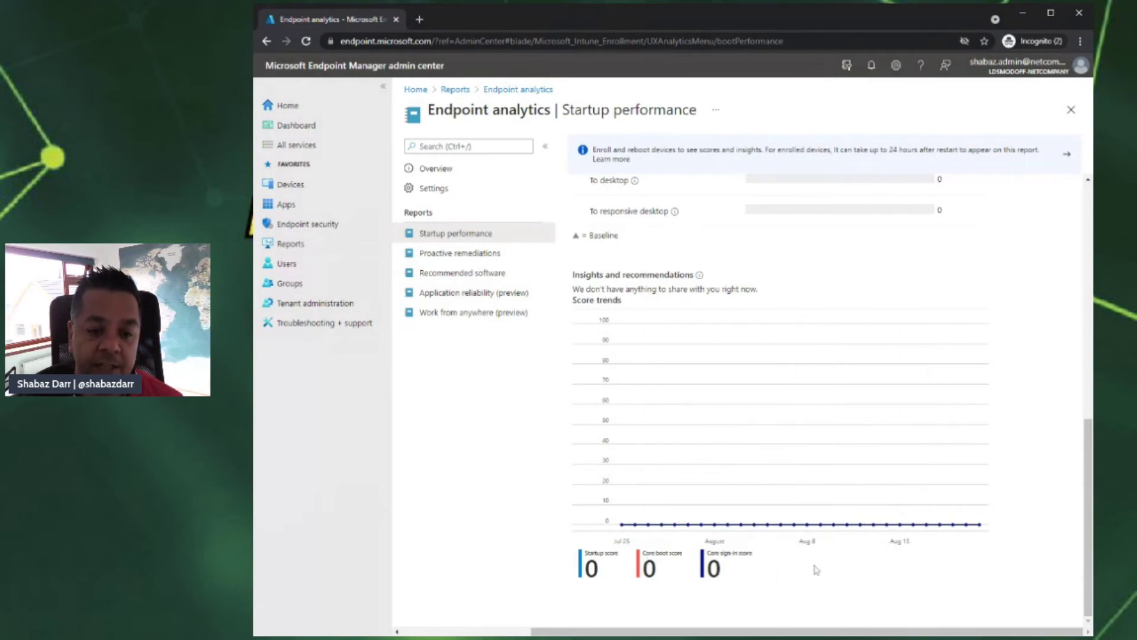
pyautogui.scroll(3, 820, 358)
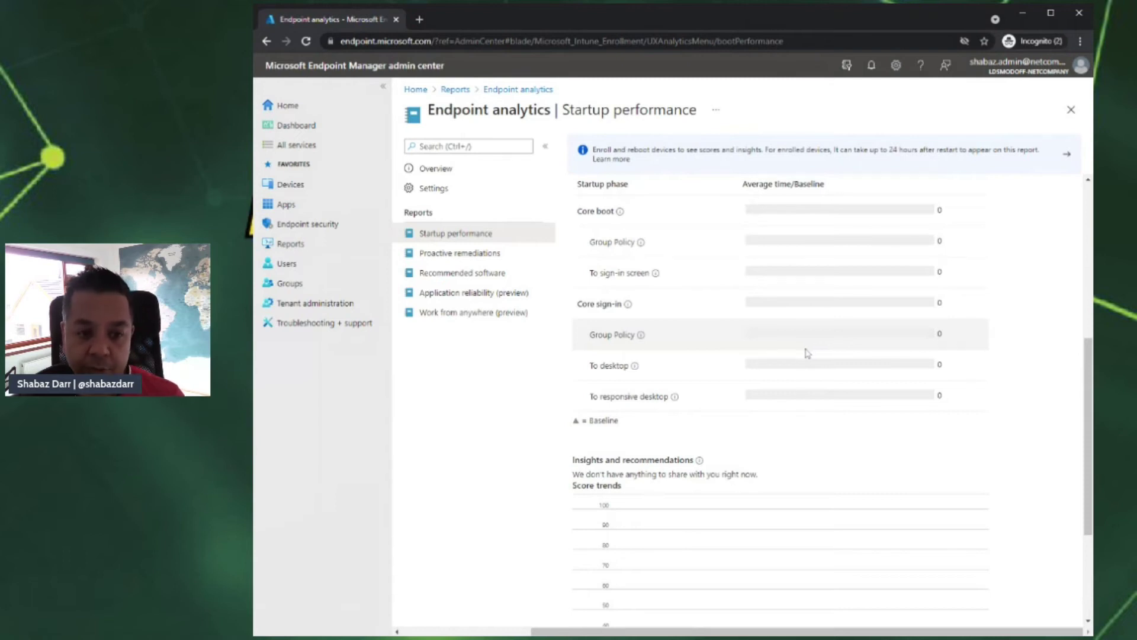
pyautogui.scroll(3, 804, 350)
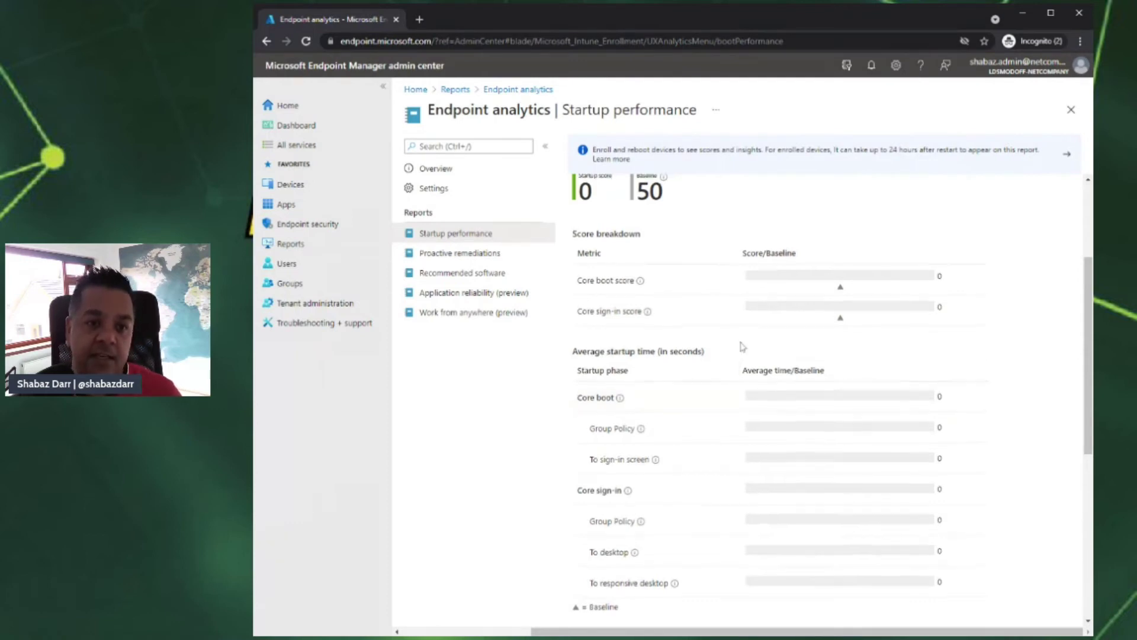
# Step: Switch between Model performance and Device performance, ending on the empty per-device table
pyautogui.scroll(3, 743, 347)
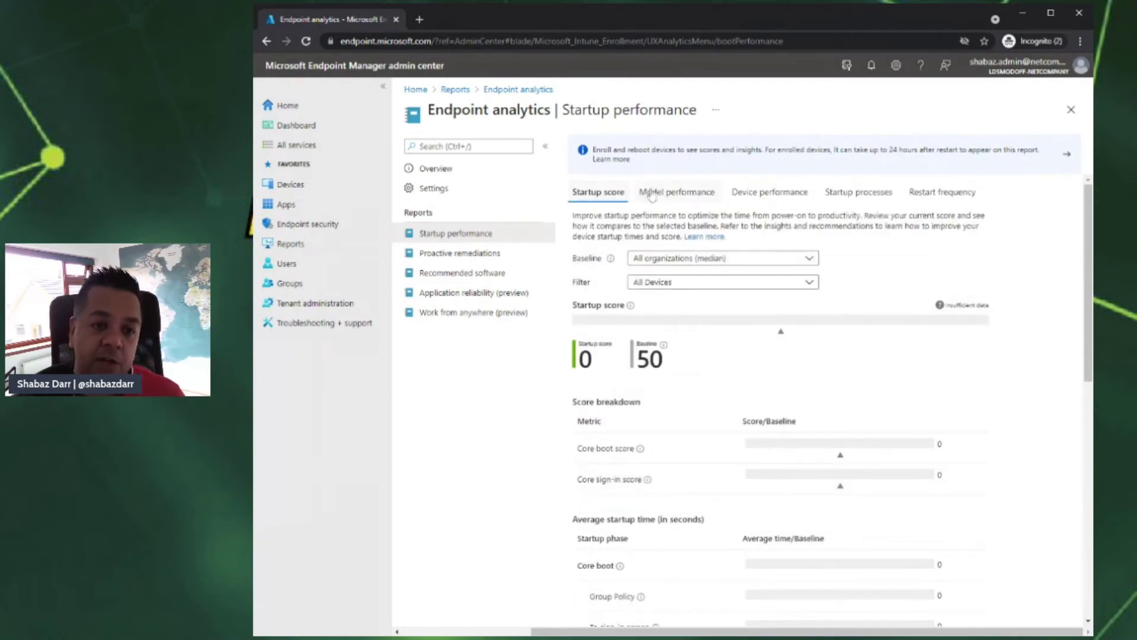
pyautogui.click(670, 193)
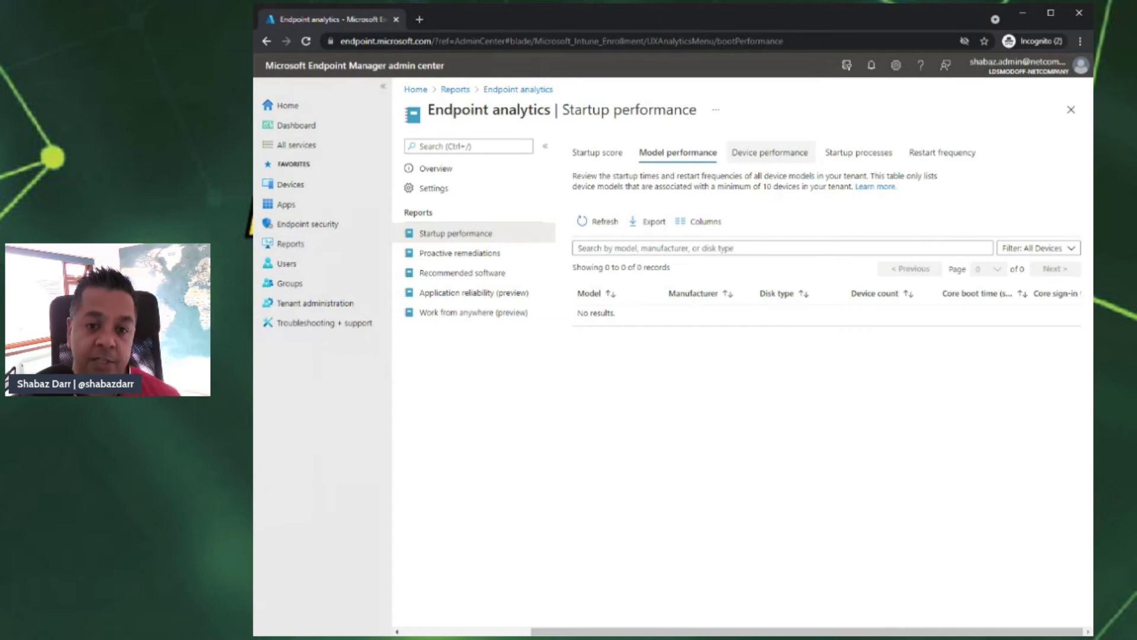
pyautogui.click(769, 154)
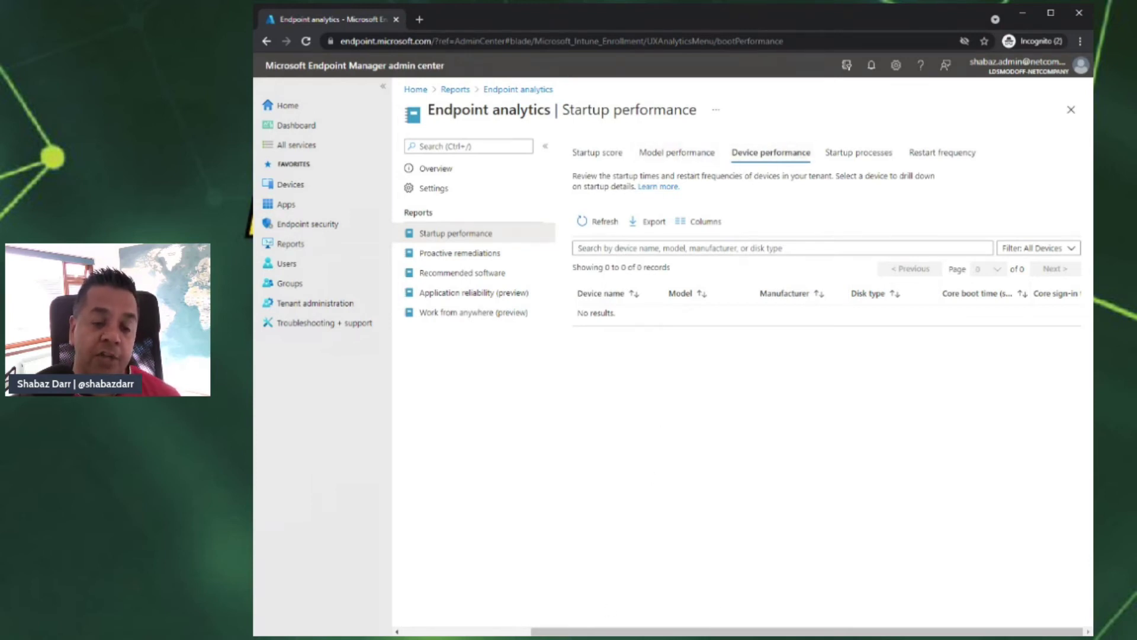
pyautogui.click(699, 155)
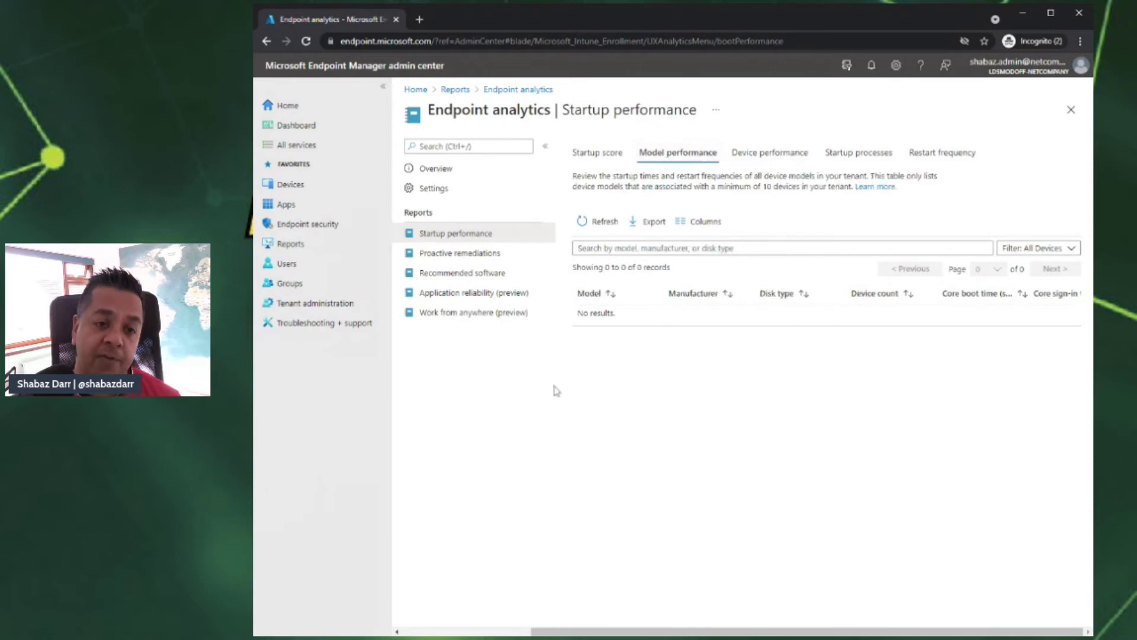
pyautogui.click(772, 156)
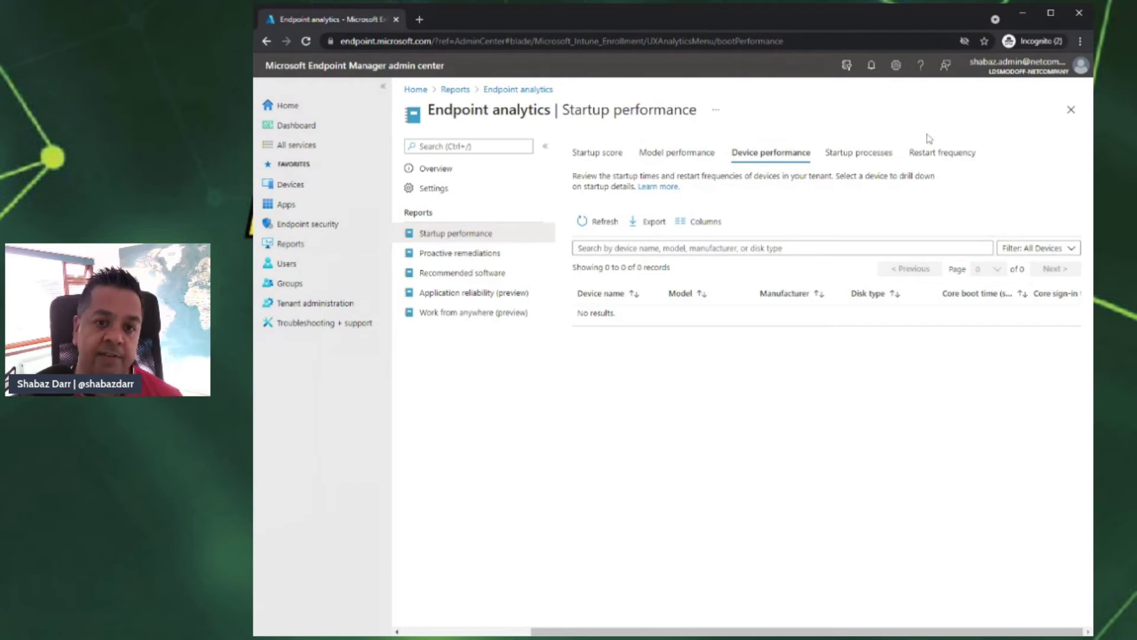
# Step: Show the Startup processes tab, which lists 0 records
pyautogui.click(848, 157)
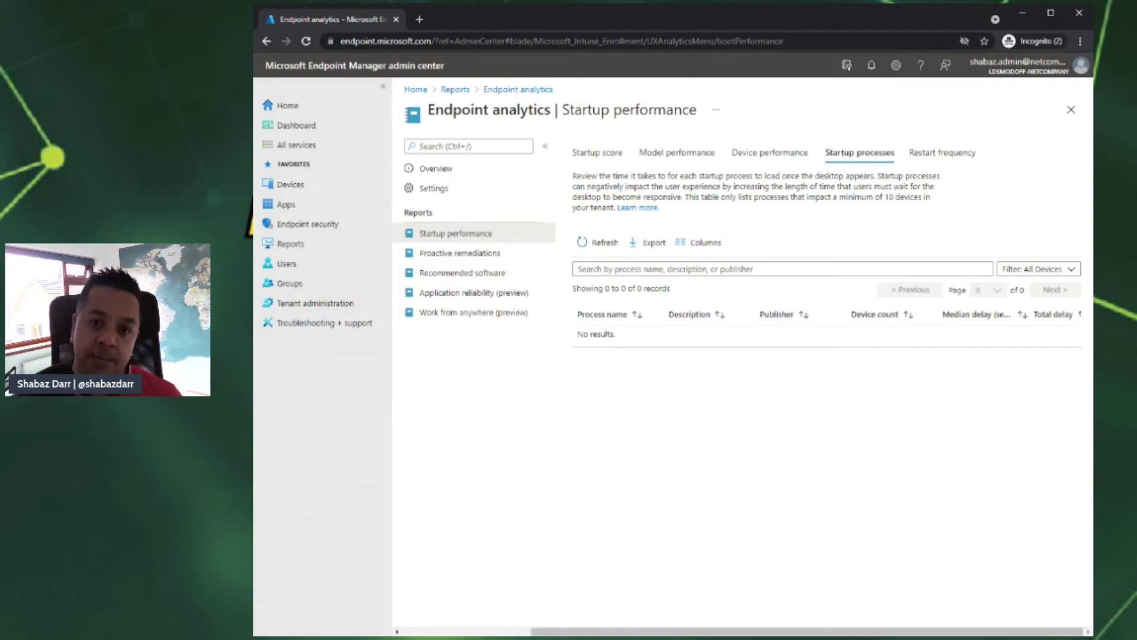
# Step: Review the Restart frequency metrics and chart, then show Proactive remediations with its two script packages
pyautogui.click(952, 164)
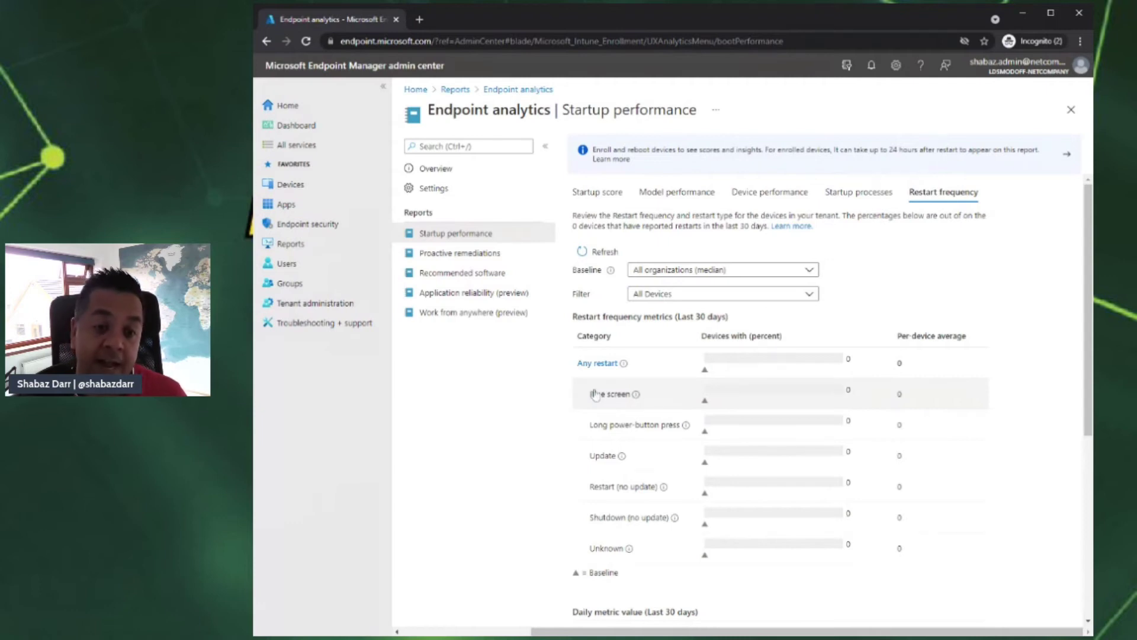
pyautogui.scroll(-1, 659, 400)
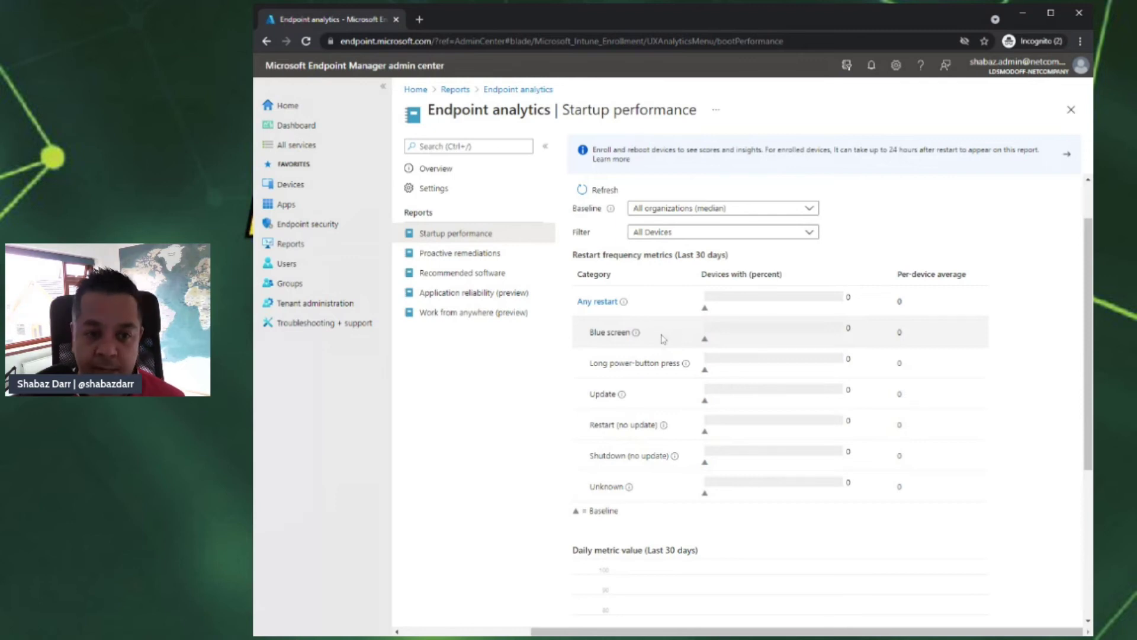
pyautogui.scroll(-1, 664, 339)
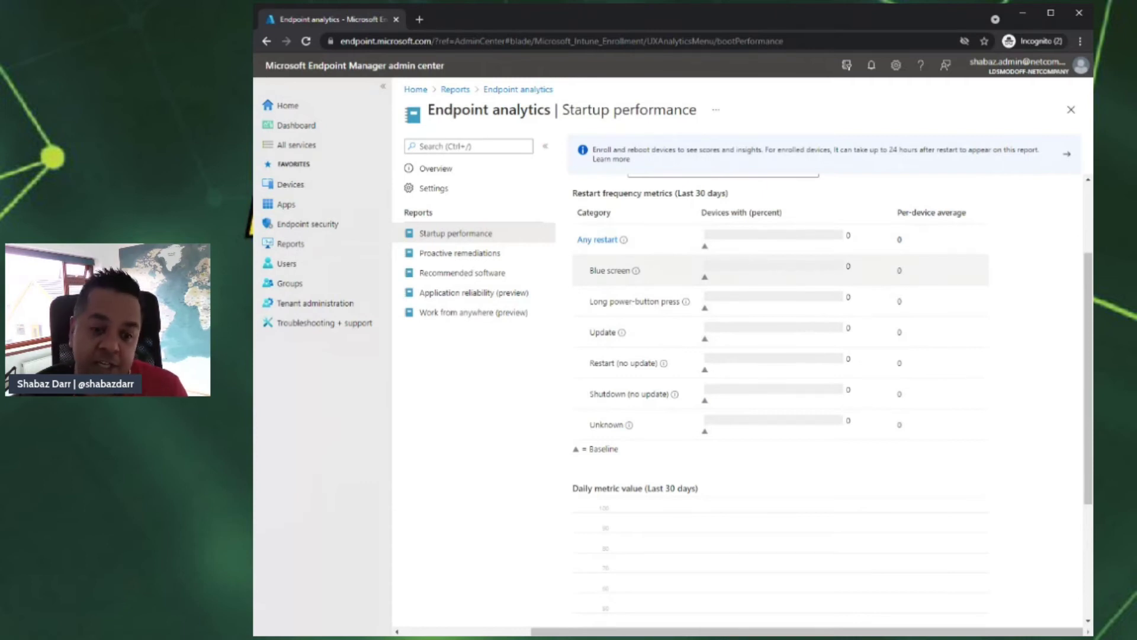
pyautogui.scroll(-2, 736, 354)
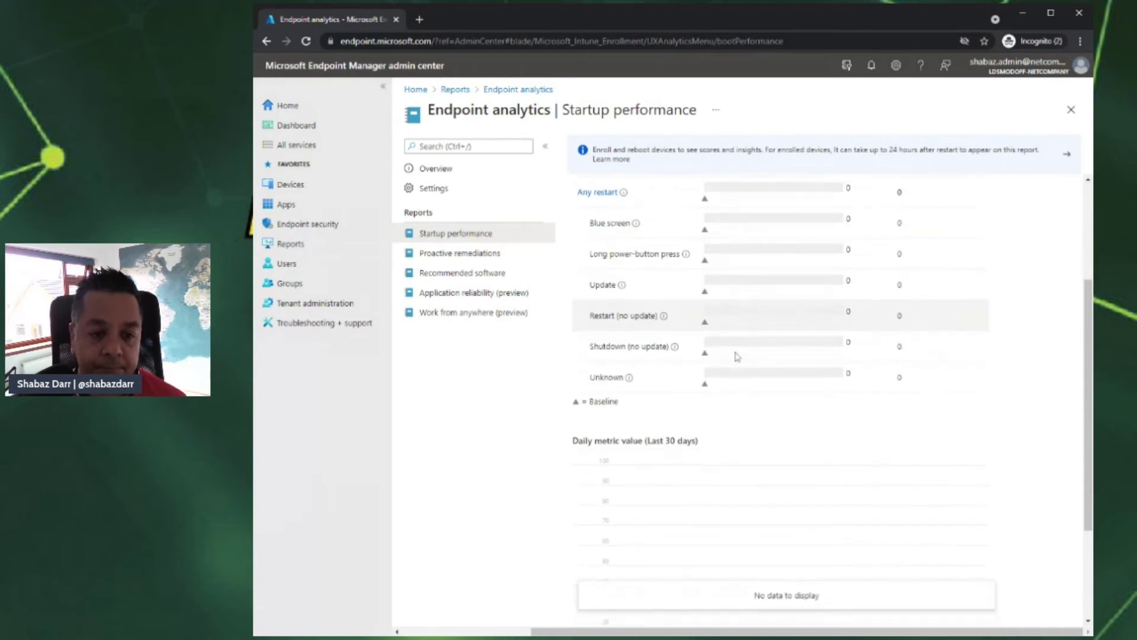
pyautogui.scroll(-1, 737, 355)
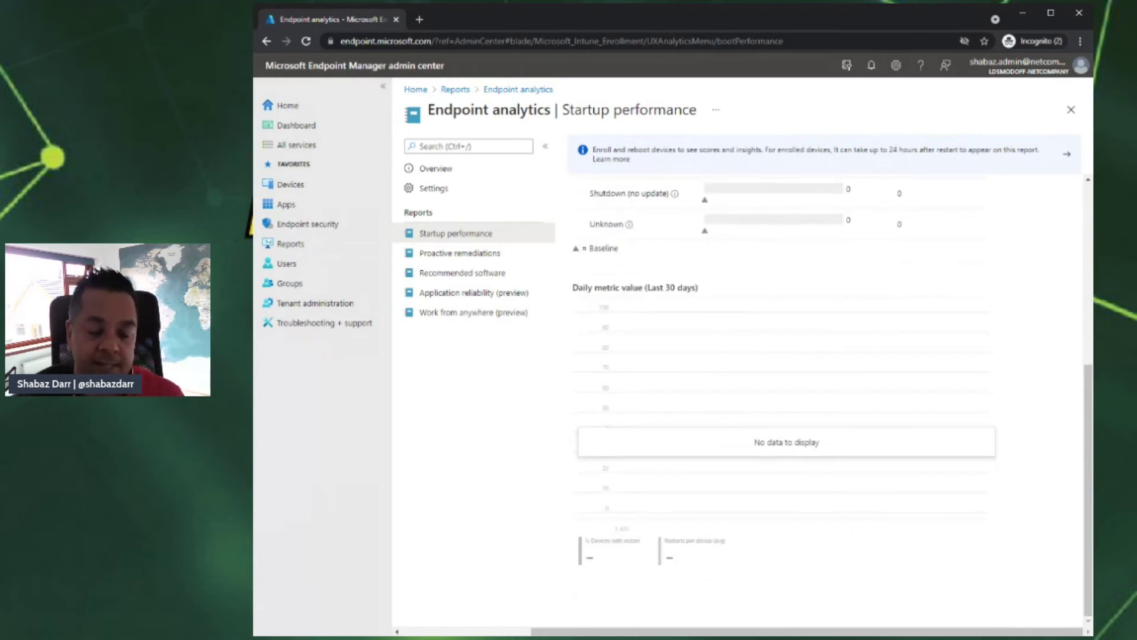
pyautogui.scroll(5, 736, 355)
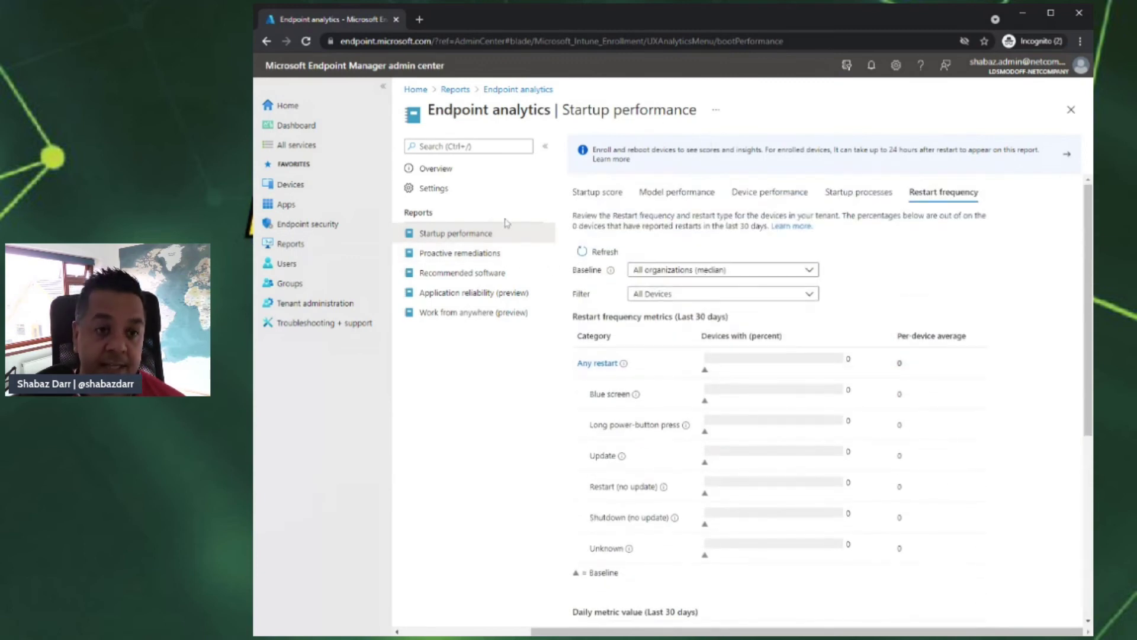
pyautogui.click(461, 254)
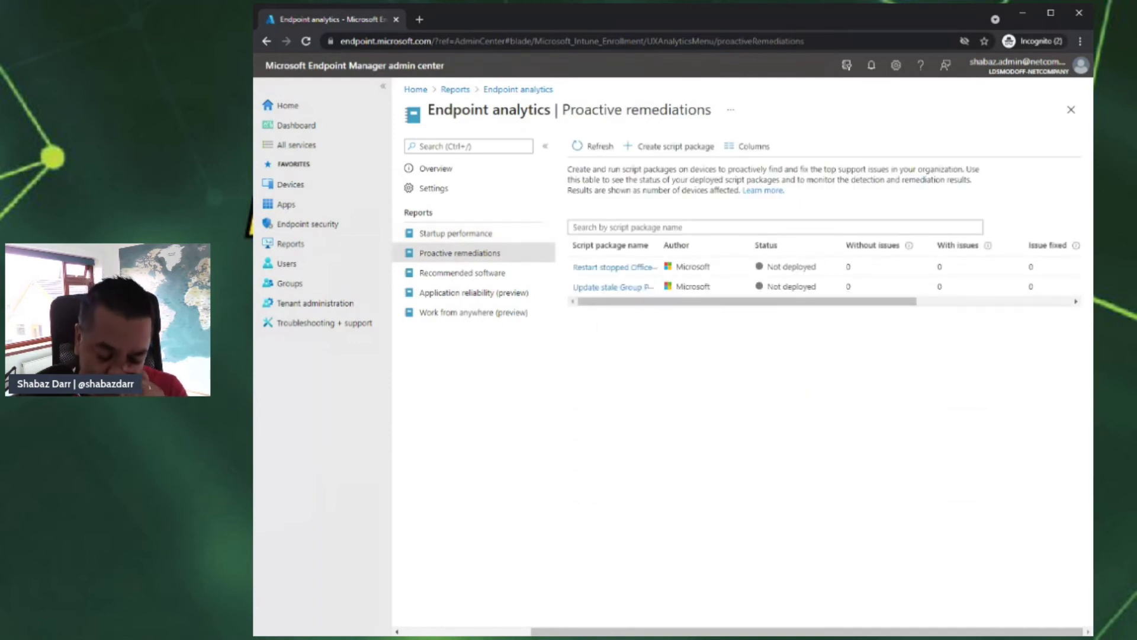
# Step: Widen the Script package name column to reveal 'Restart stopped Office C2R svc' and 'Update stale Group Policies'
pyautogui.click(474, 234)
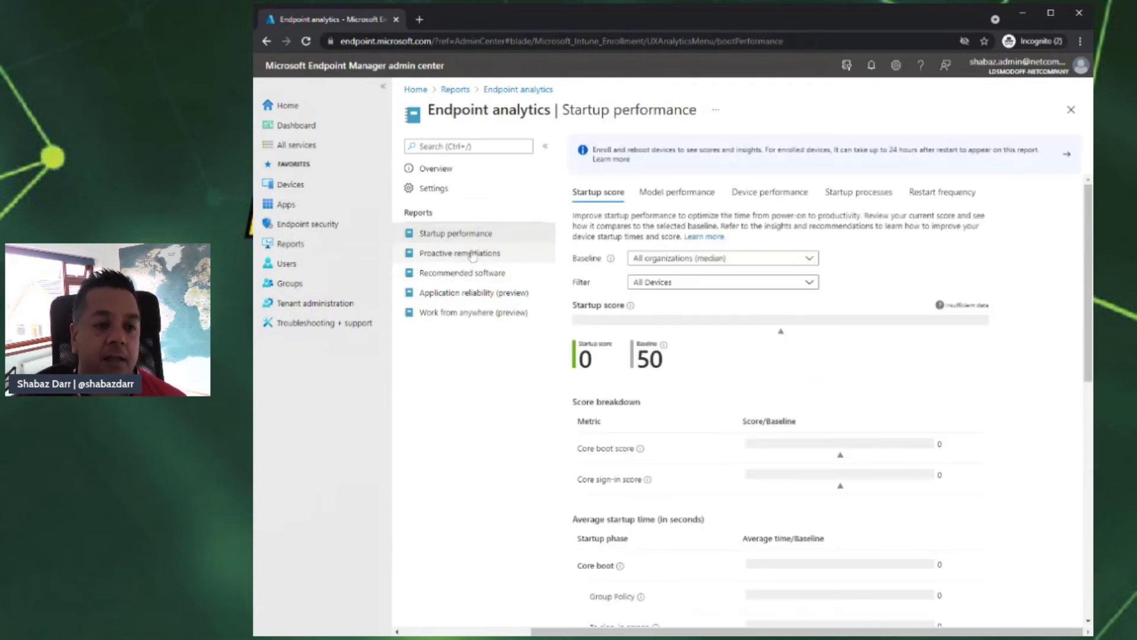
pyautogui.click(473, 254)
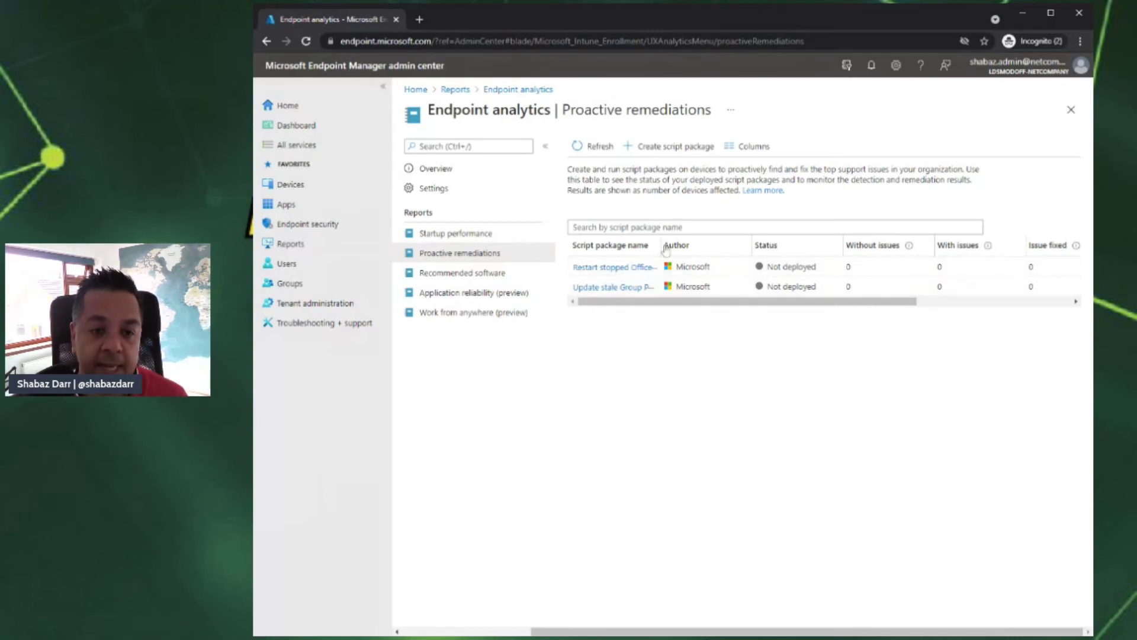
pyautogui.moveTo(662, 249); pyautogui.dragTo(731, 249)
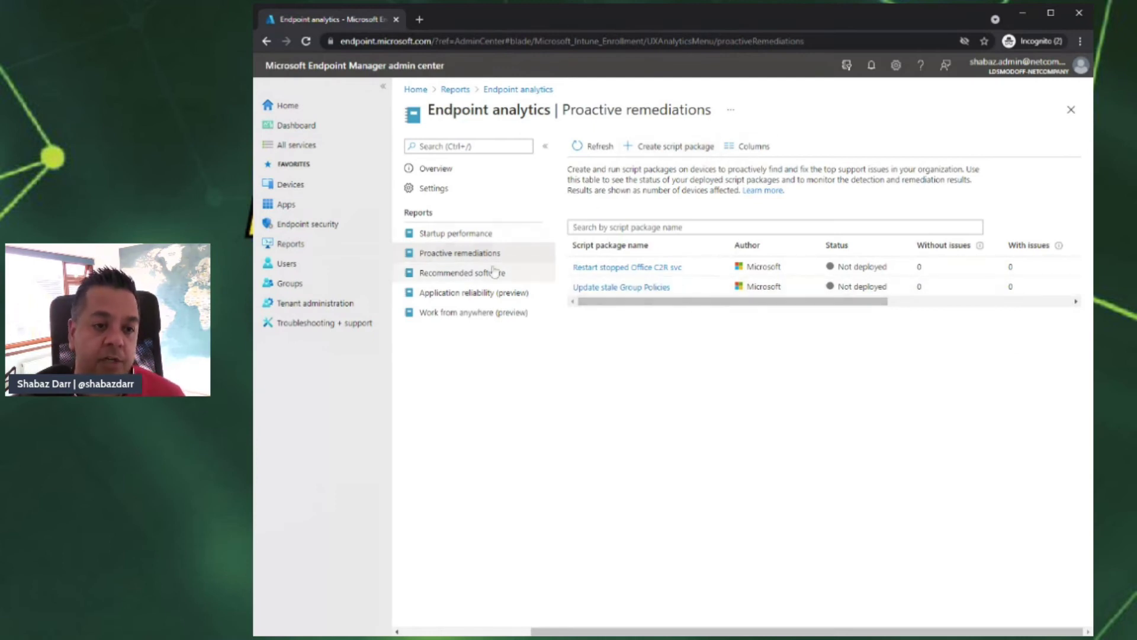
pyautogui.click(467, 274)
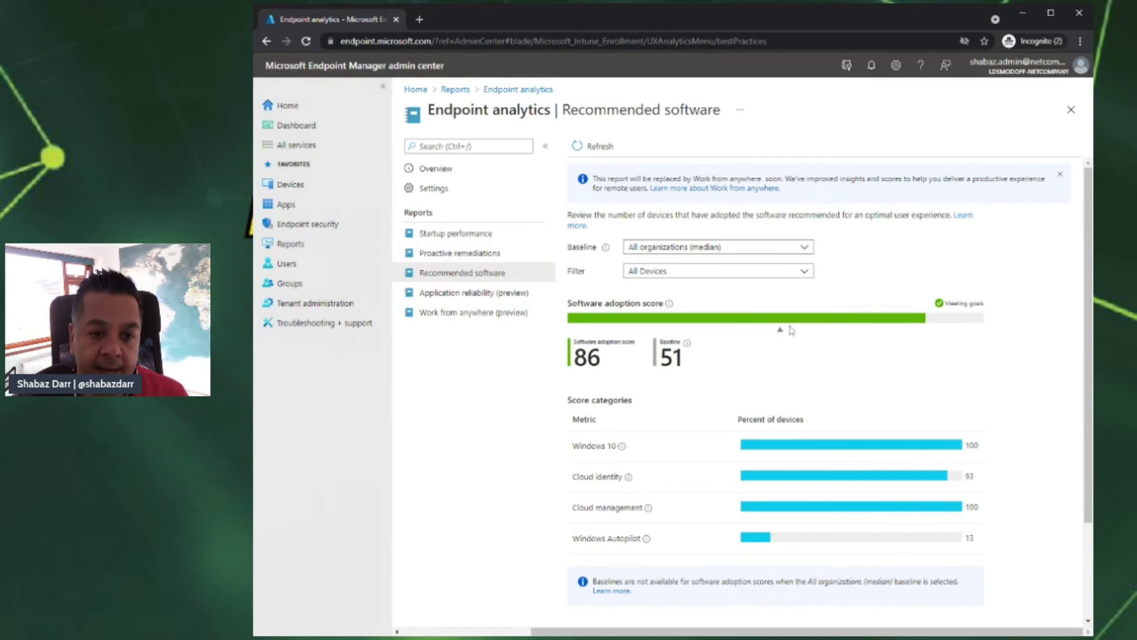
pyautogui.scroll(-1, 660, 325)
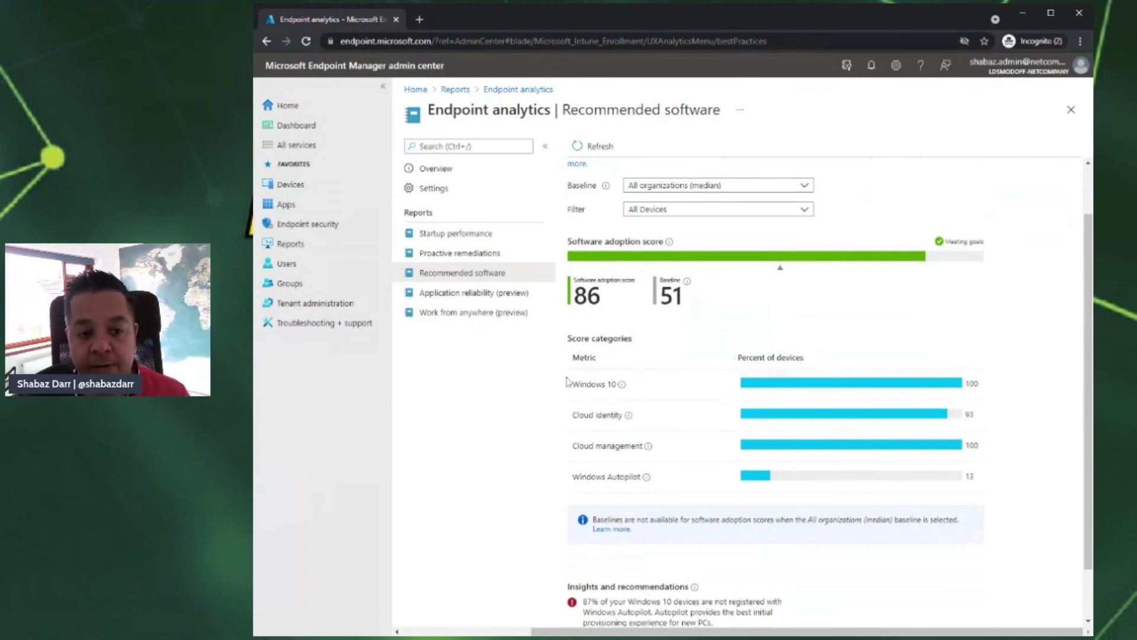
pyautogui.moveTo(623, 391)
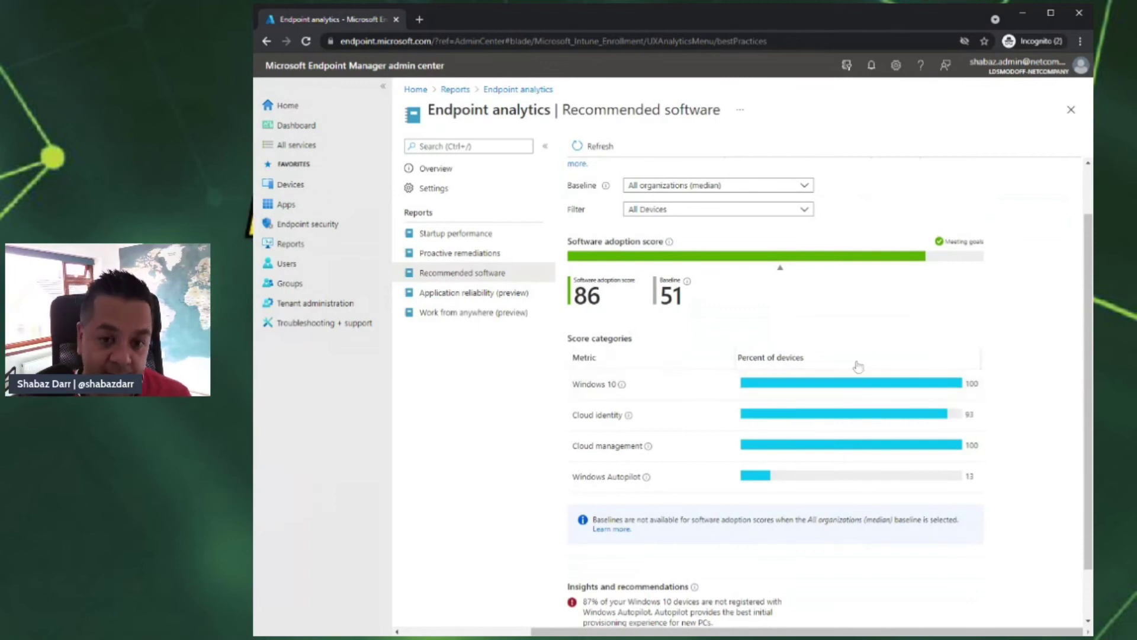
pyautogui.moveTo(630, 416)
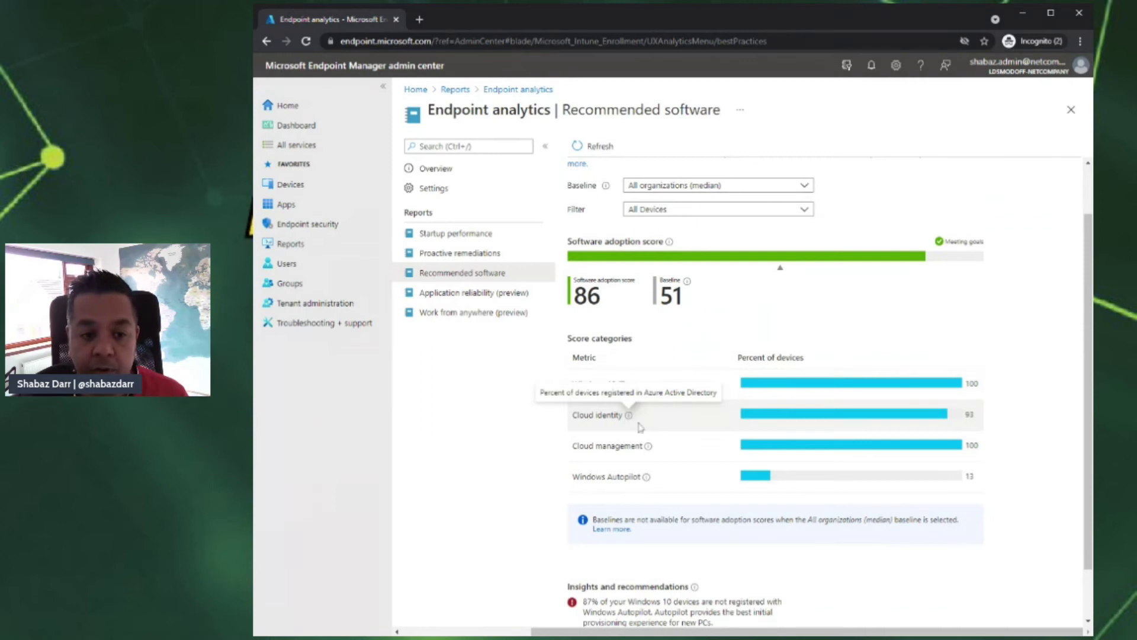
pyautogui.moveTo(654, 452)
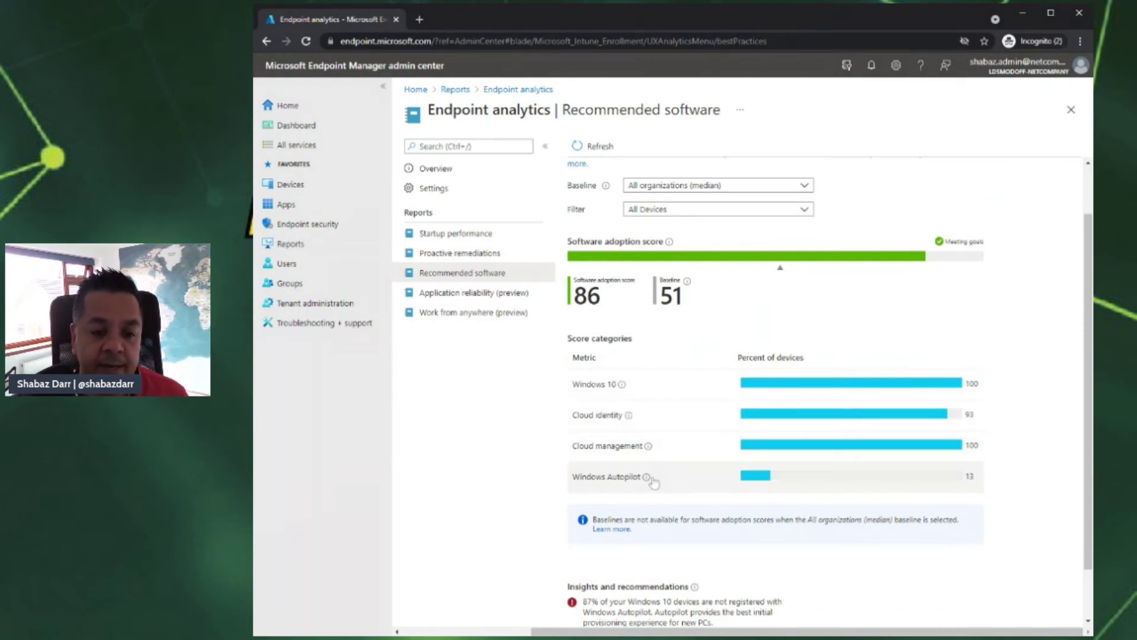
pyautogui.moveTo(651, 483)
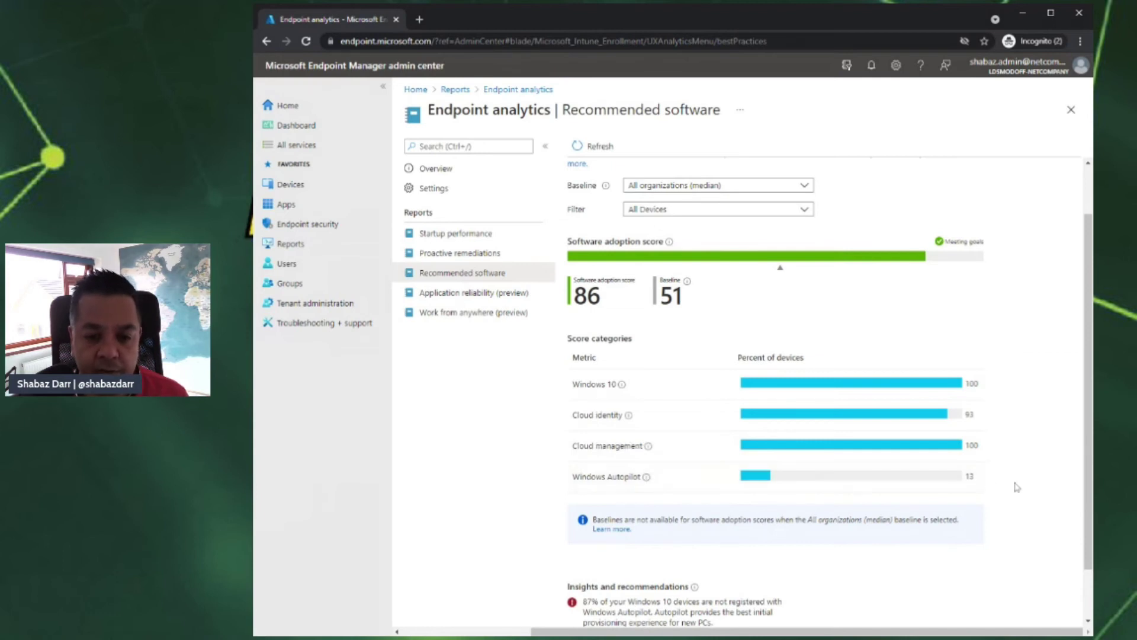
pyautogui.scroll(-1, 946, 487)
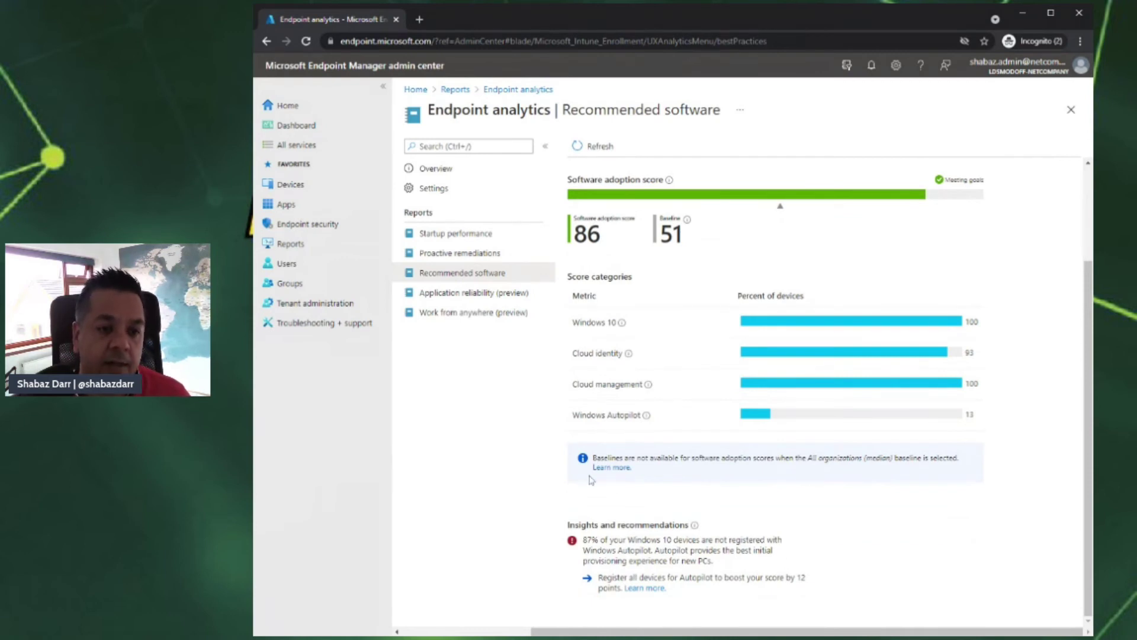
pyautogui.scroll(2, 639, 498)
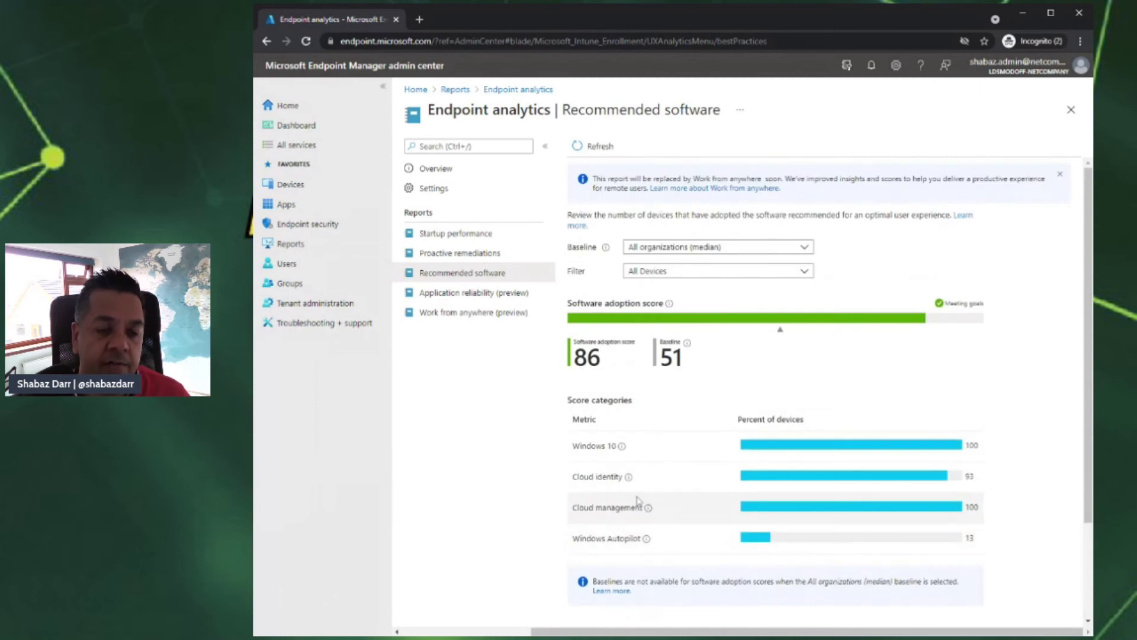
pyautogui.scroll(-2, 638, 497)
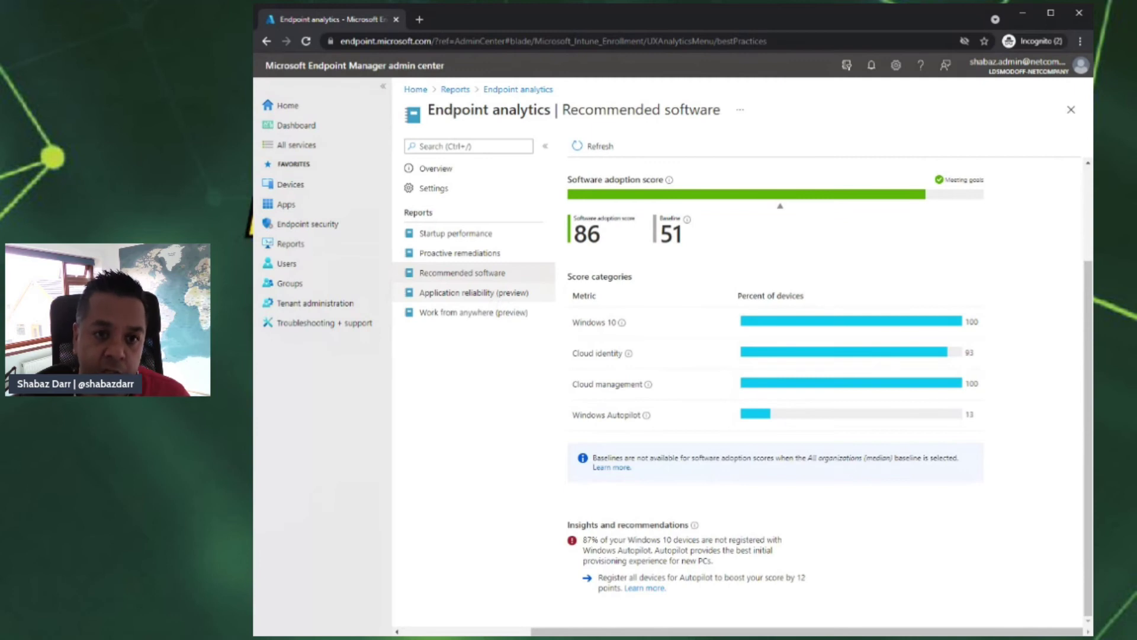
# Step: Open Application reliability (preview) and step through the App, Model, Device and OS versions performance tabs
pyautogui.click(492, 294)
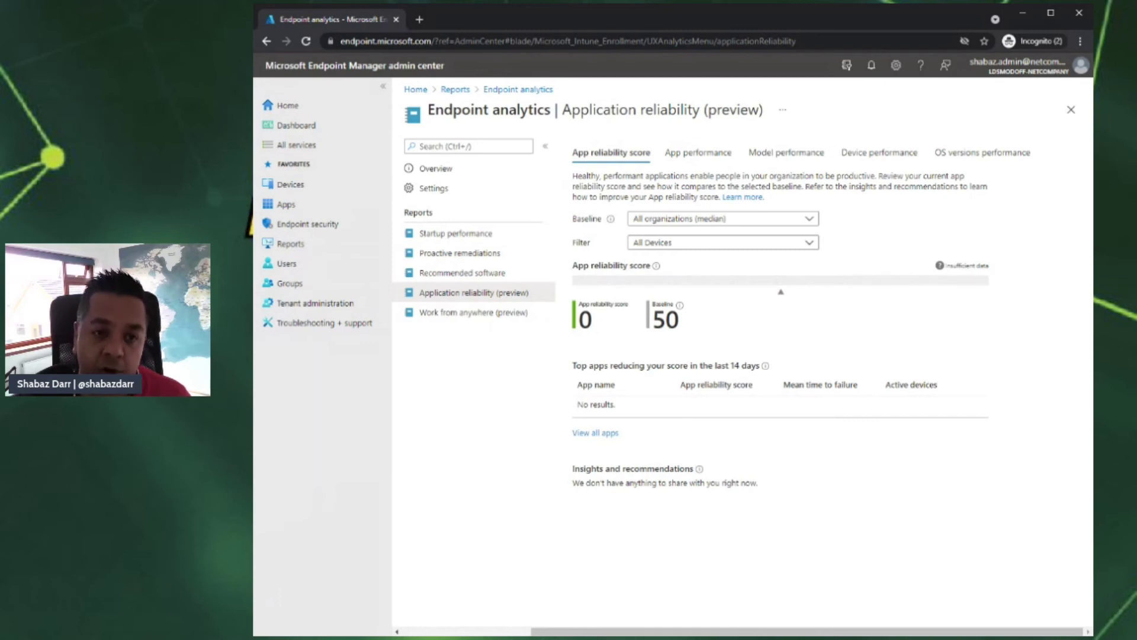
pyautogui.click(719, 160)
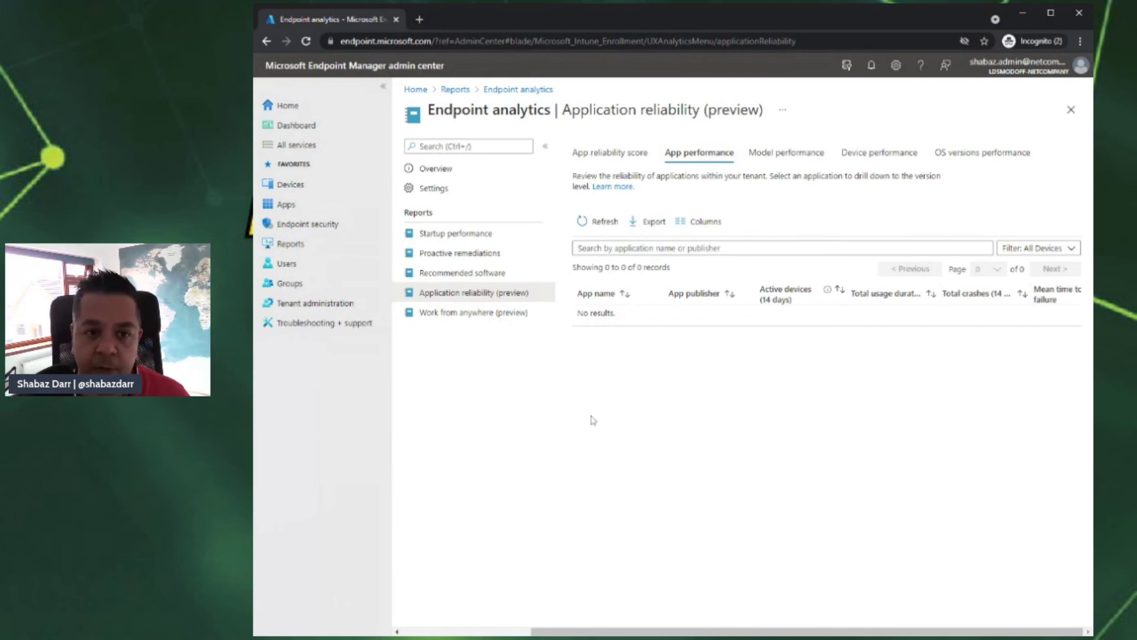
pyautogui.click(808, 152)
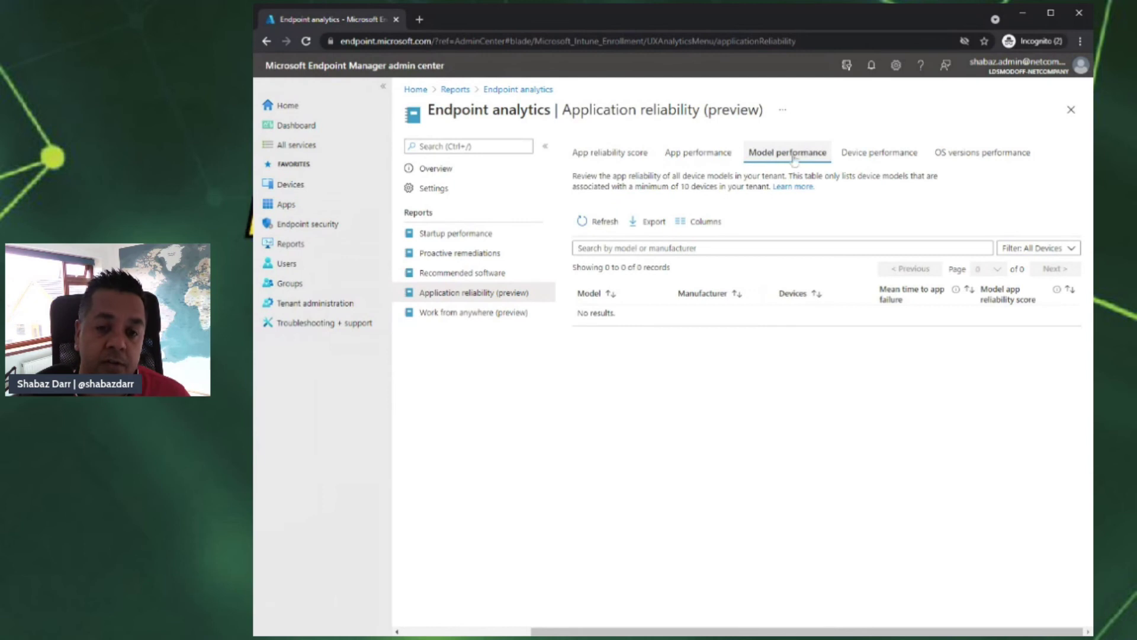
pyautogui.click(885, 156)
pyautogui.click(1005, 156)
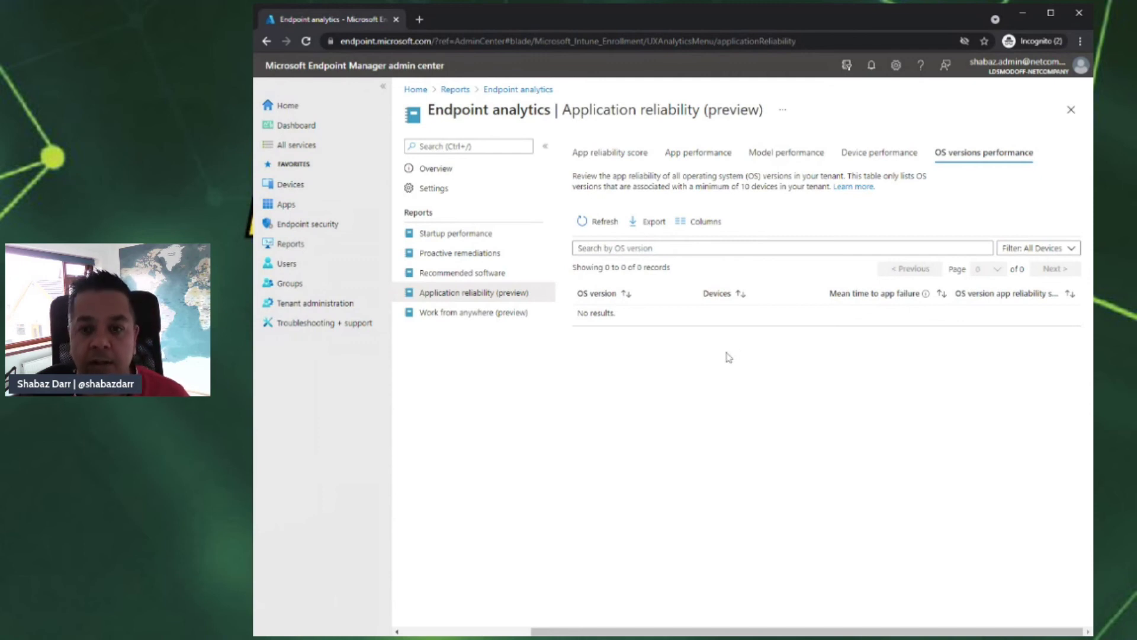
# Step: Open Work from anywhere (preview), score 0 against baseline 51, and read each capability's info tooltip
pyautogui.click(462, 322)
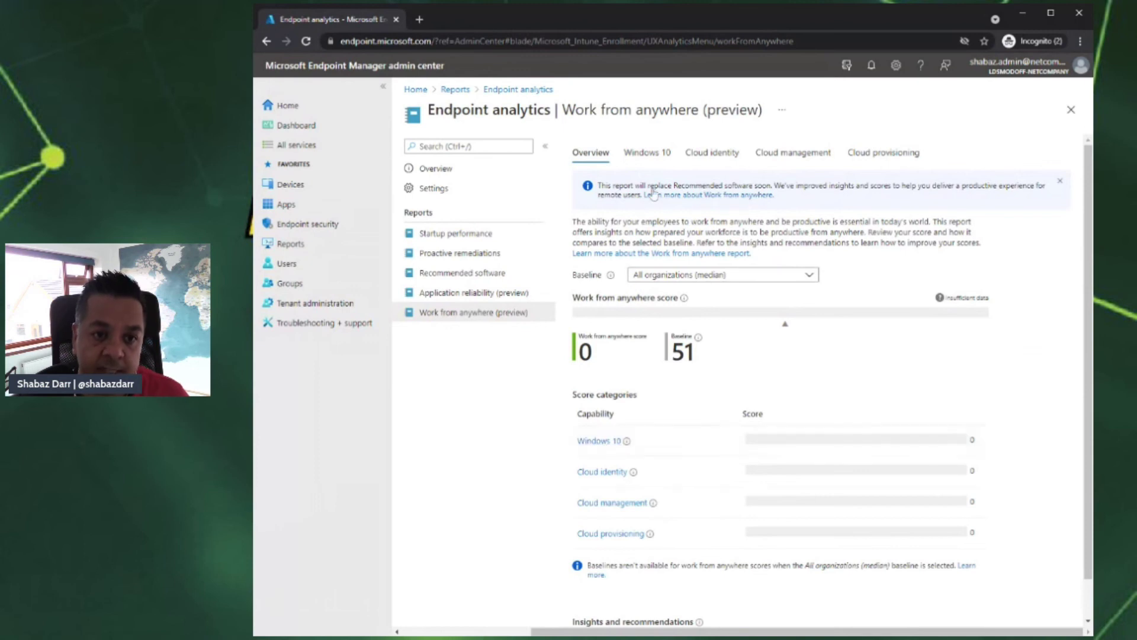
pyautogui.moveTo(633, 478)
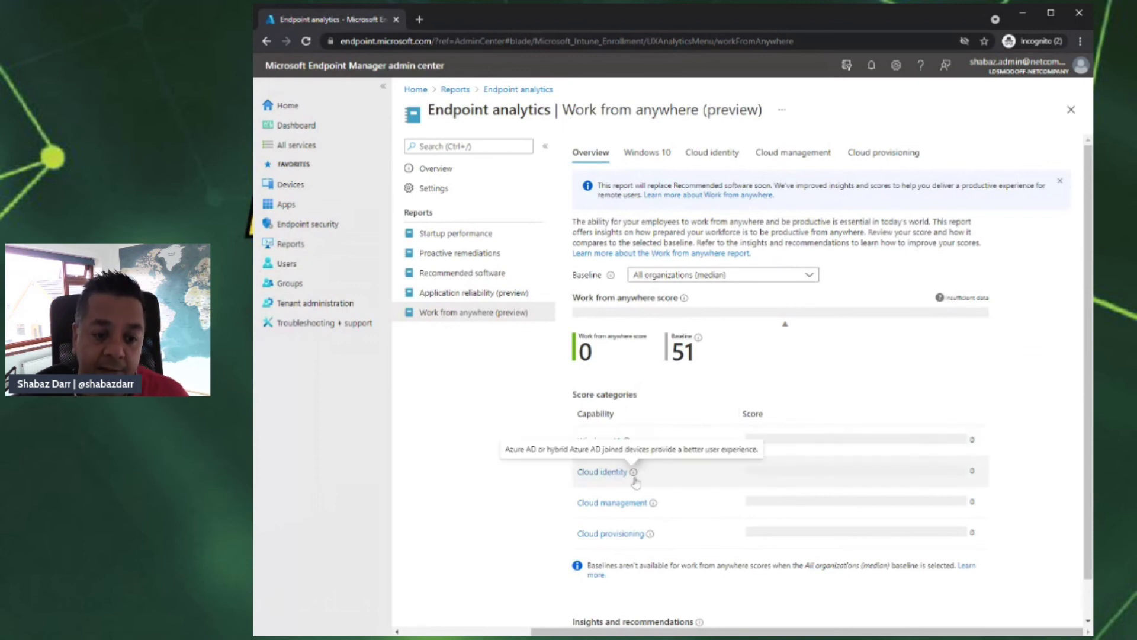
pyautogui.moveTo(653, 506)
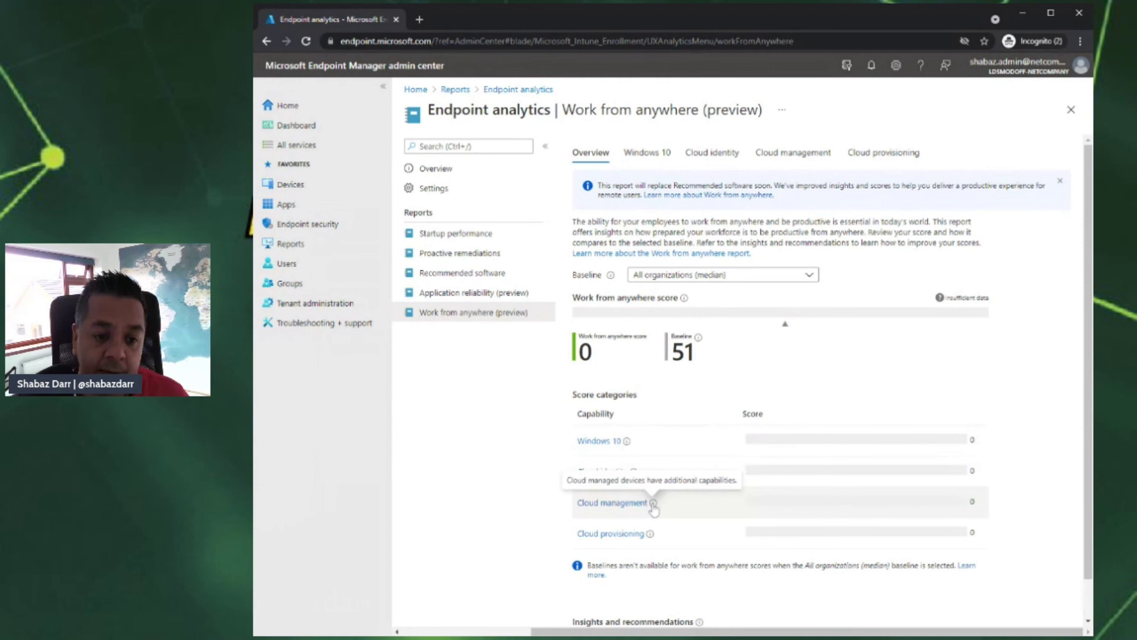
pyautogui.moveTo(652, 537)
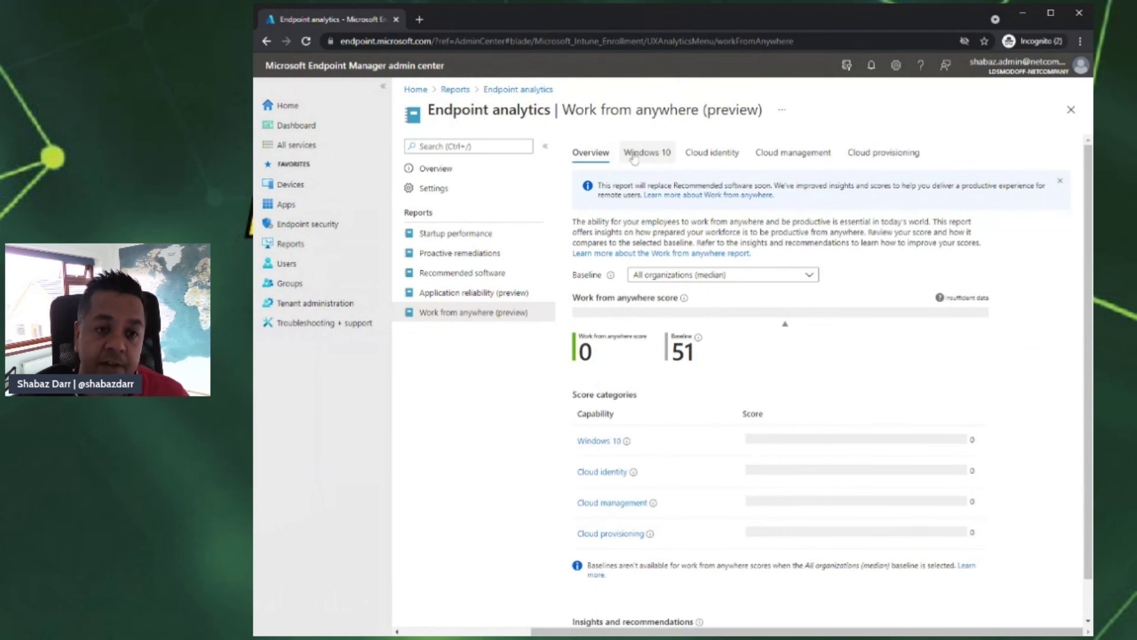
# Step: Review the Work from anywhere device lists for Windows 10, cloud identity, cloud management and cloud provisioning
pyautogui.click(633, 155)
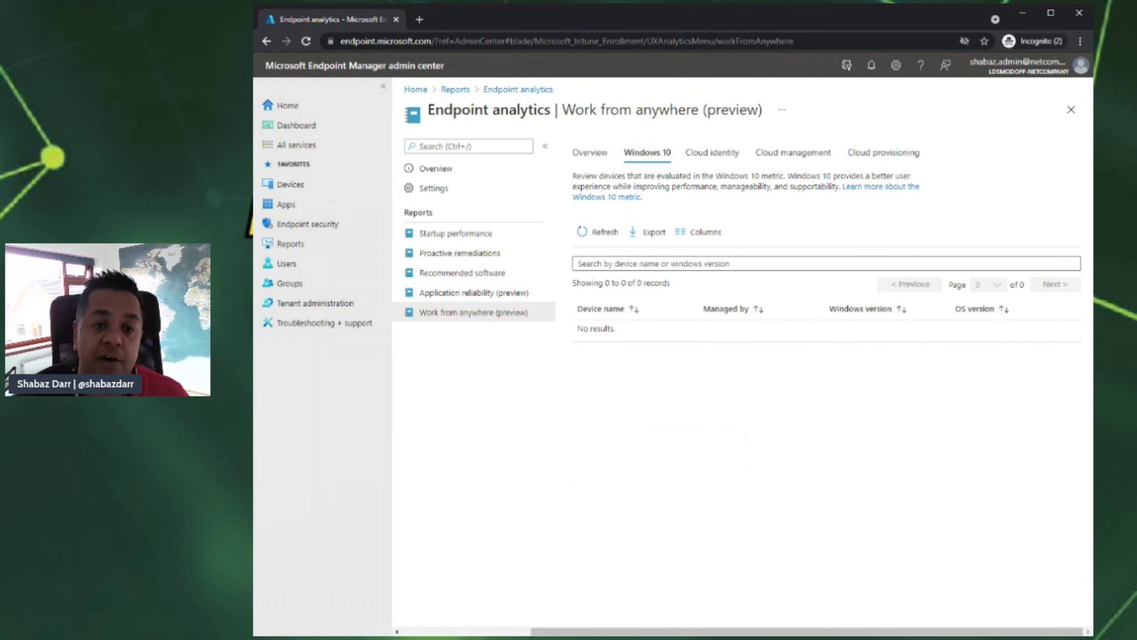
pyautogui.click(711, 154)
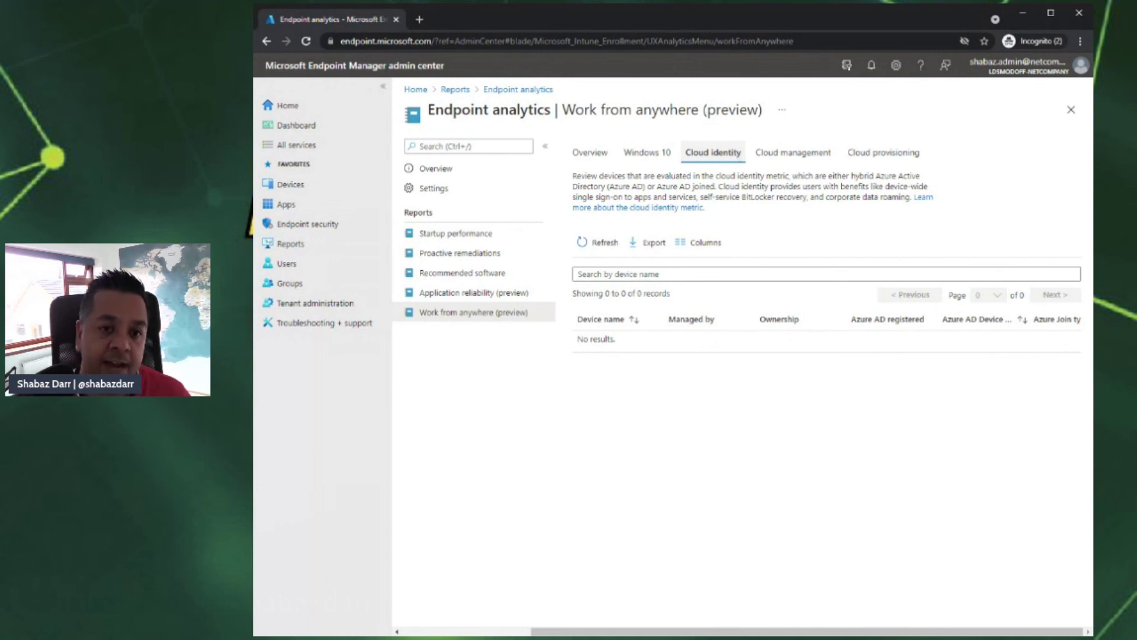
pyautogui.click(788, 157)
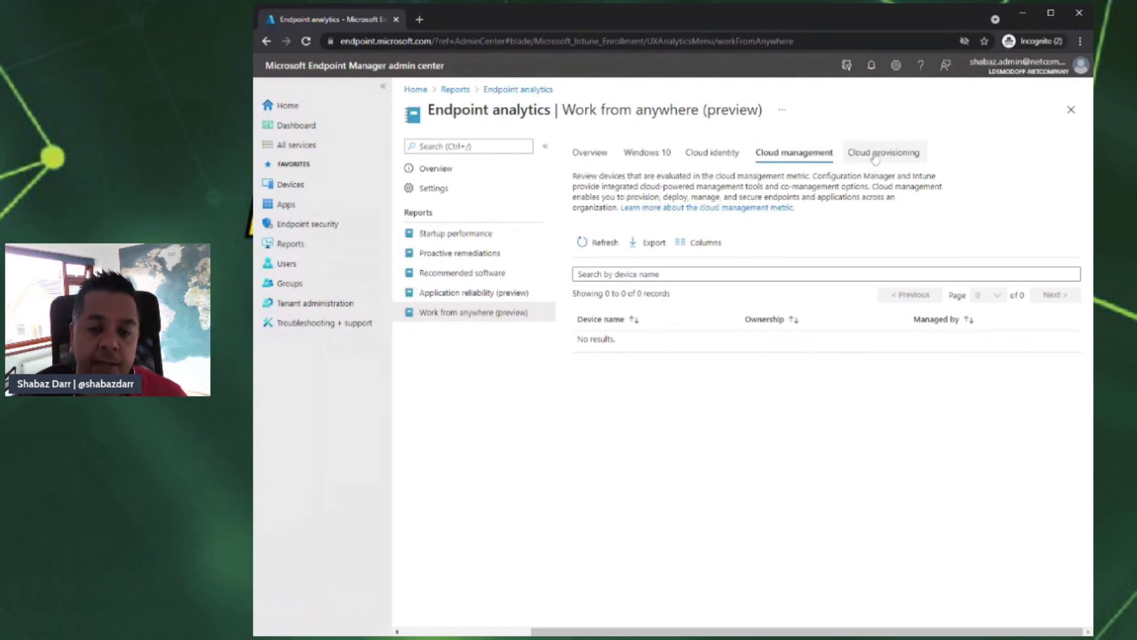
pyautogui.click(876, 156)
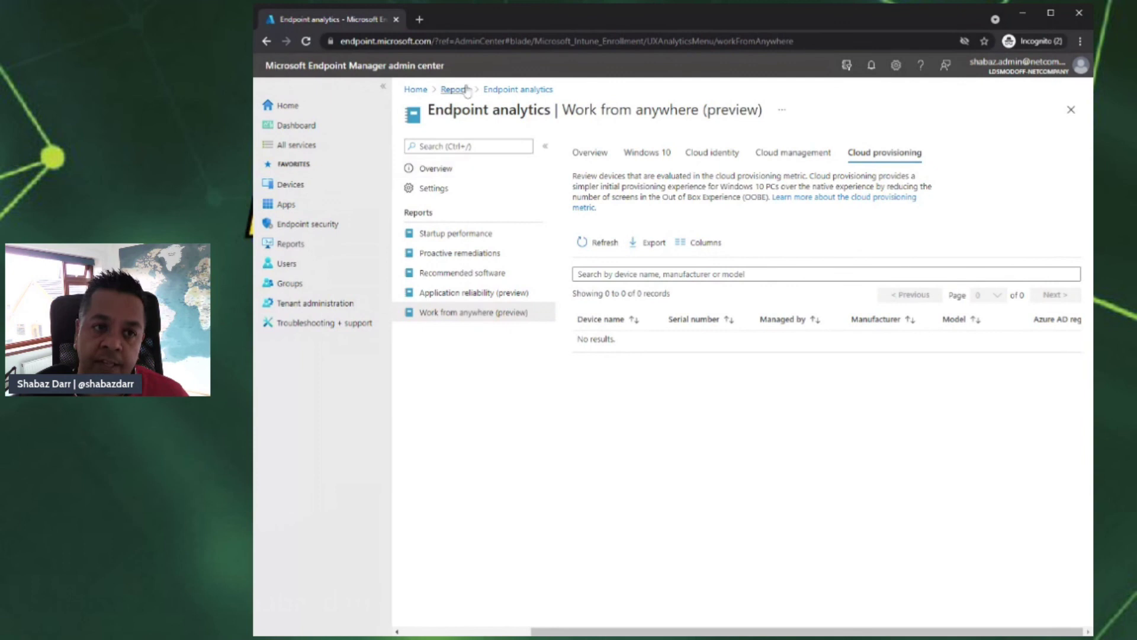
# Step: Go back to the Endpoint analytics Overview page via the breadcrumb link
pyautogui.click(508, 89)
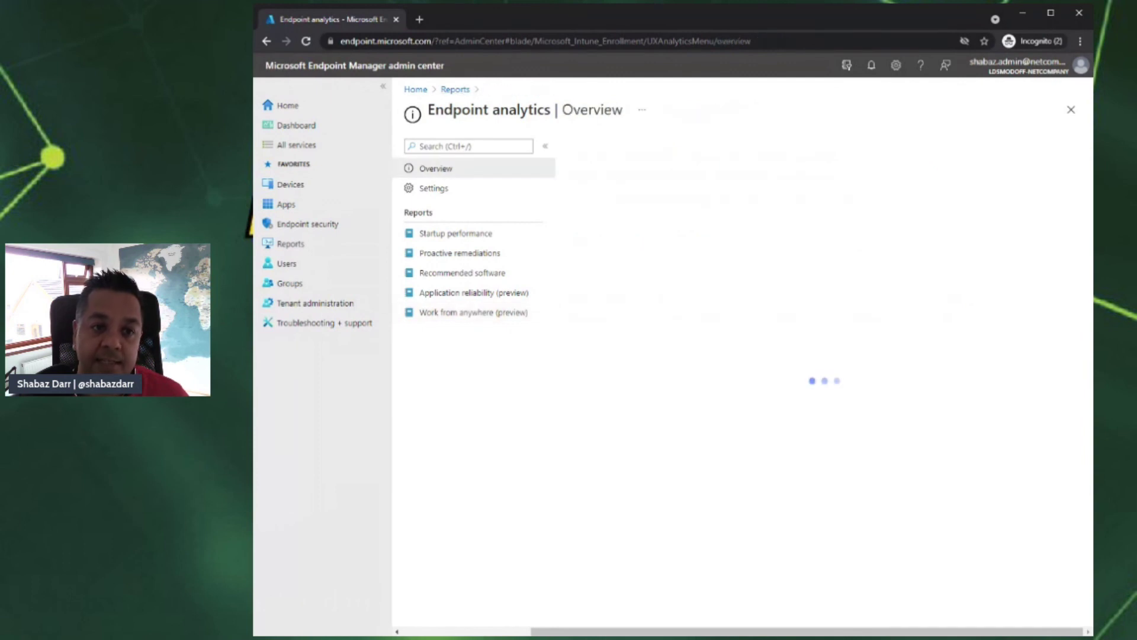